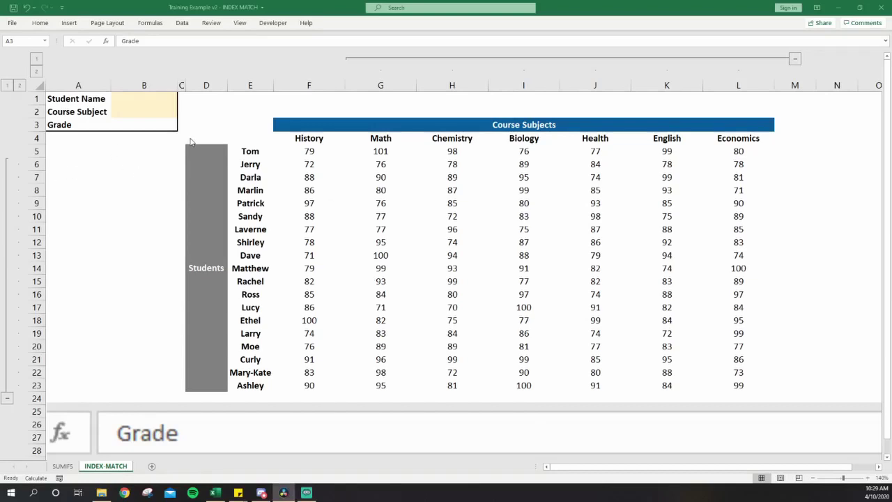
# Examine the list of student names running down column E of the grade table.
pyautogui.click(234, 140)
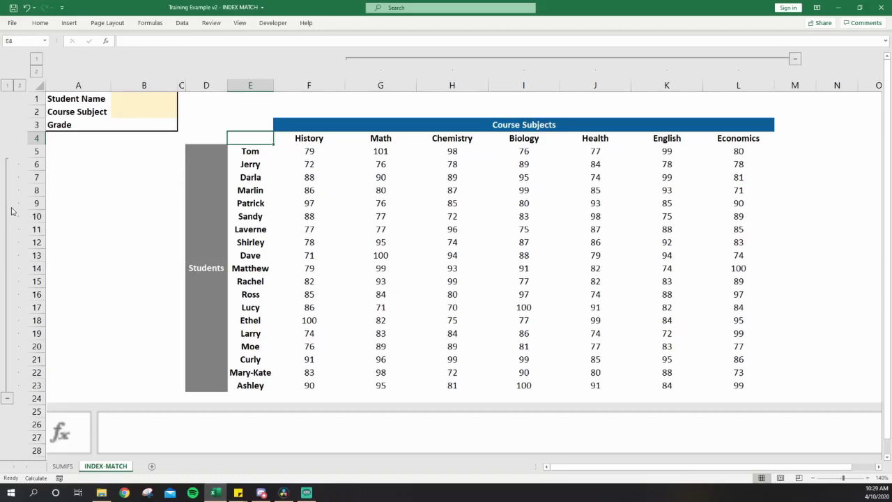
pyautogui.press('Down')
pyautogui.press('Down')
pyautogui.press('Down')
pyautogui.press('Down')
pyautogui.press('Down')
pyautogui.press('Down')
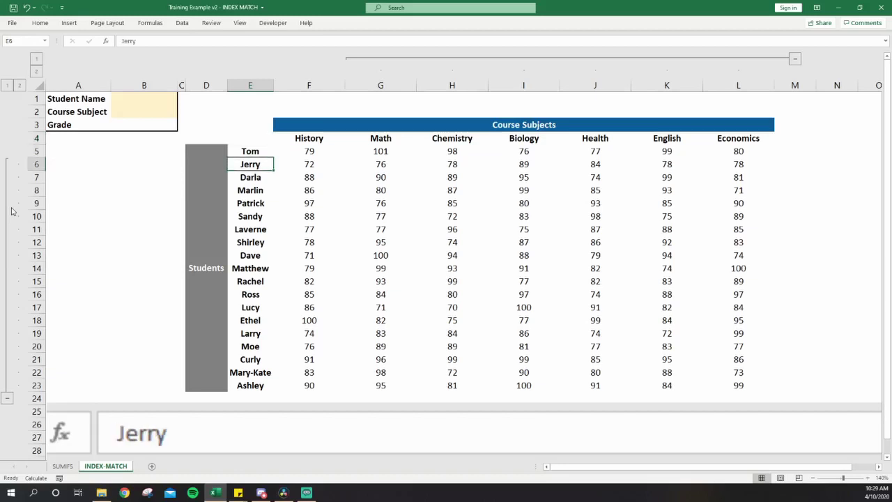
pyautogui.press('Down')
pyautogui.press('Down')
pyautogui.press('Up')
pyautogui.press('Up')
pyautogui.press('Up')
pyautogui.press('Up')
pyautogui.press('Up')
pyautogui.press('Up')
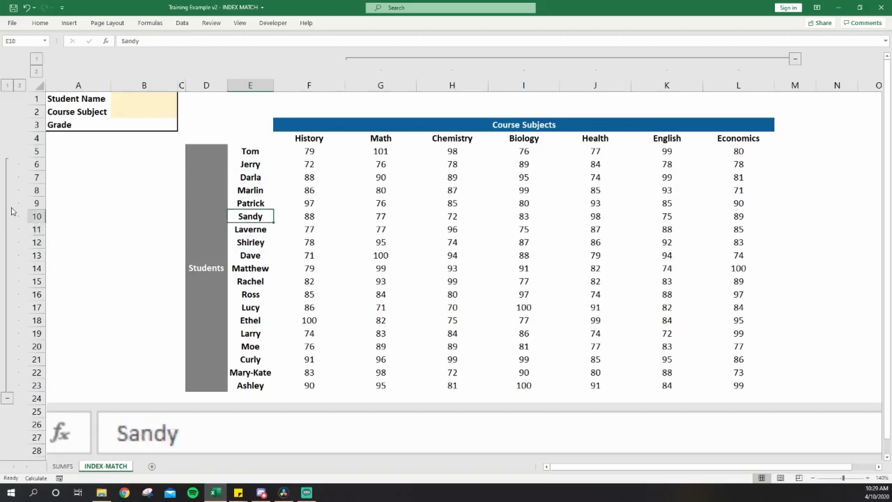
pyautogui.press('Up')
pyautogui.press('Up')
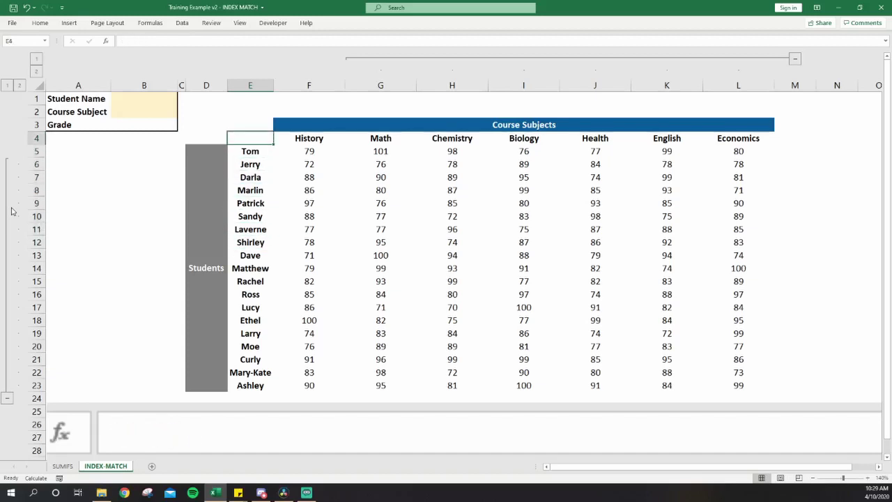
# Examine the course subject headings across row 4 of the grade table.
pyautogui.press('Right')
pyautogui.press('Right')
pyautogui.press('Right')
pyautogui.press('Right')
pyautogui.press('Right')
pyautogui.press('Right')
pyautogui.press('Right')
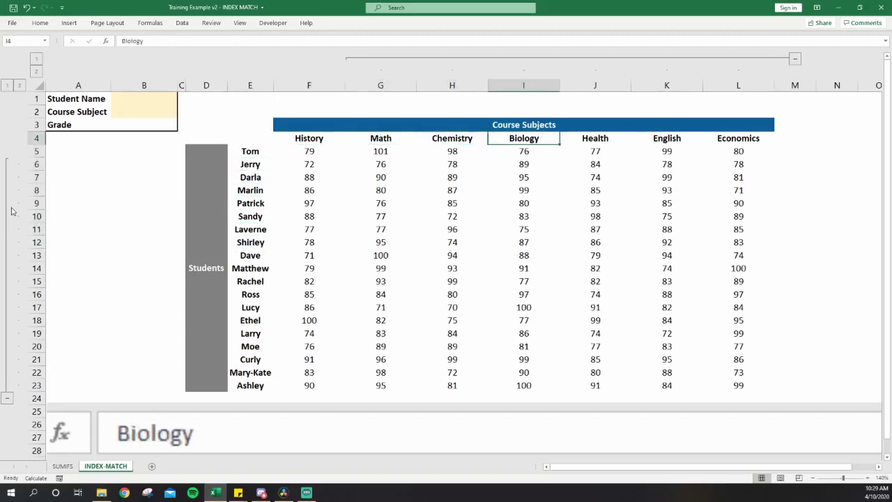
pyautogui.press('Left')
pyautogui.press('Left')
pyautogui.press('Left')
pyautogui.press('Left')
pyautogui.press('Left')
pyautogui.press('Left')
pyautogui.press('Left')
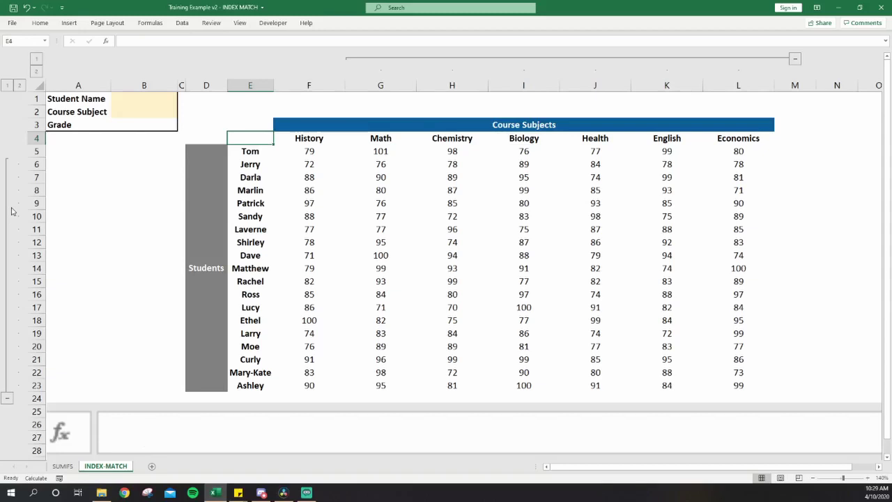
# Look up the Math grade of the student in row 10 by following the name across to column G.
pyautogui.press('Down')
pyautogui.press('Down')
pyautogui.press('Down')
pyautogui.press('Down')
pyautogui.press('Down')
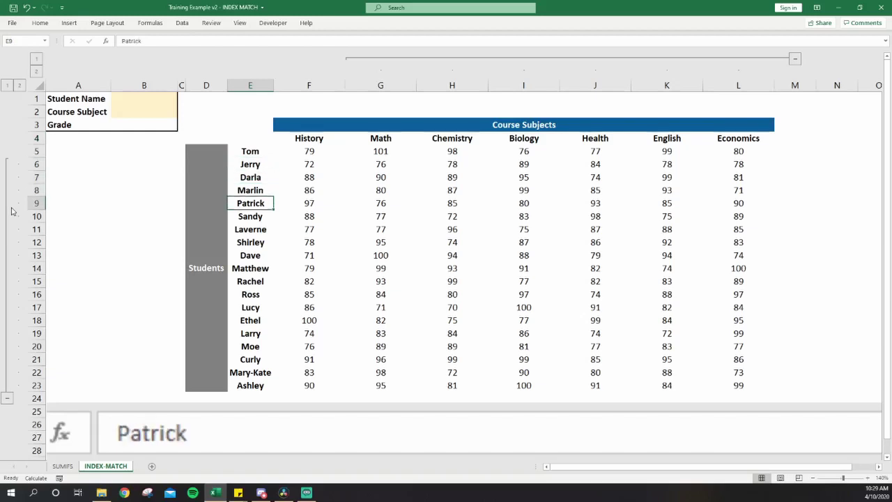
pyautogui.press('Down')
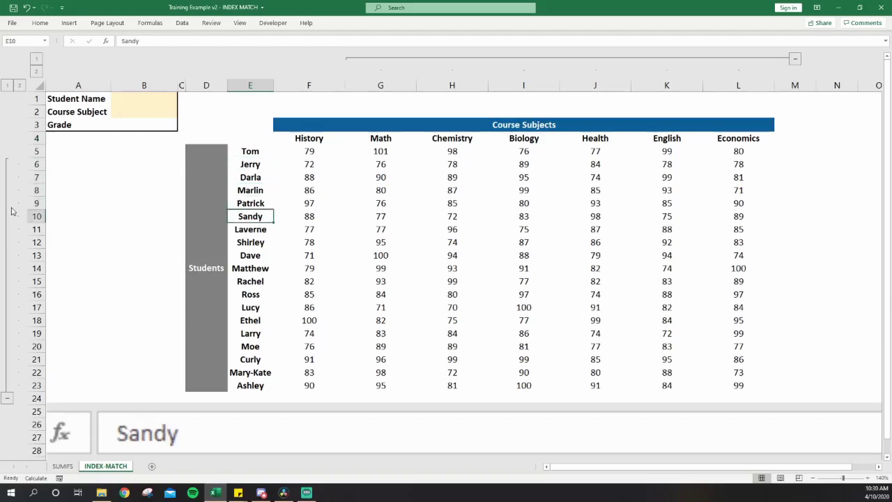
pyautogui.press('Right')
pyautogui.press('Right')
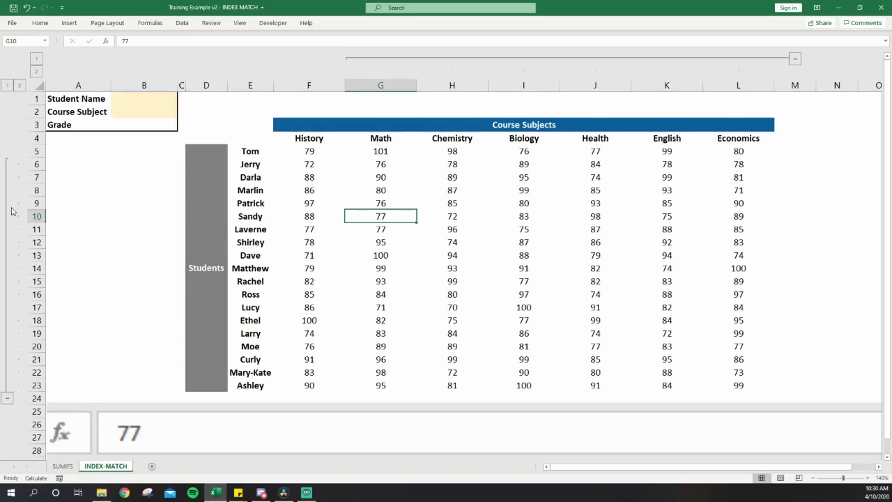
pyautogui.press('Left')
pyautogui.press('Left')
pyautogui.hotkey('ctrl', 'Up')
pyautogui.press('Up')
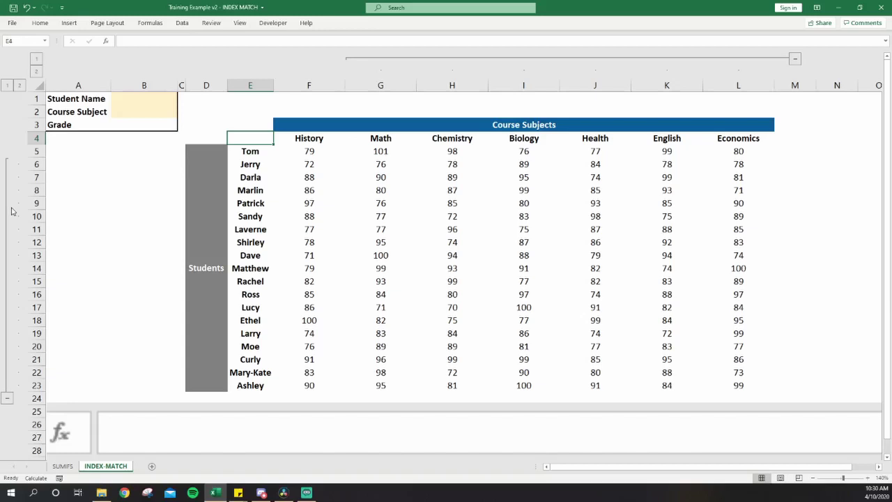
# Start an INDEX formula in the Grade cell B3 with the Math grades G5:G23 as its array.
pyautogui.press('Left')
pyautogui.press('Left')
pyautogui.press('Left')
pyautogui.press('Up')
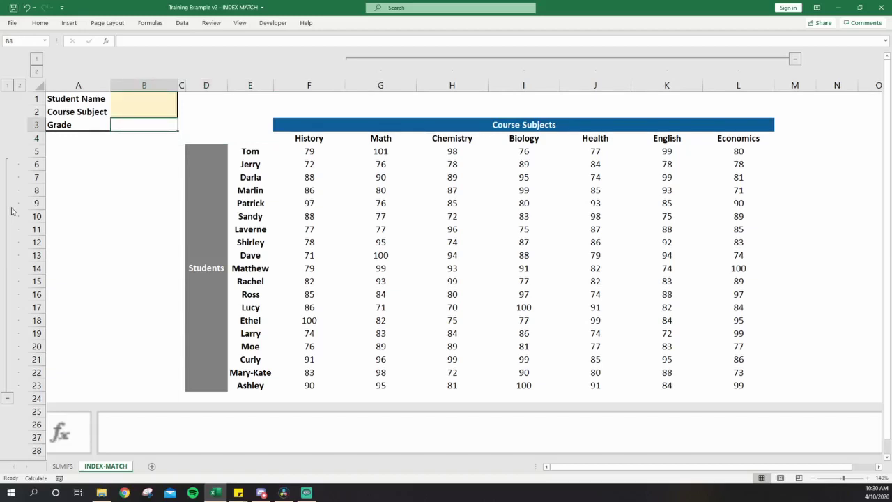
pyautogui.write('=')
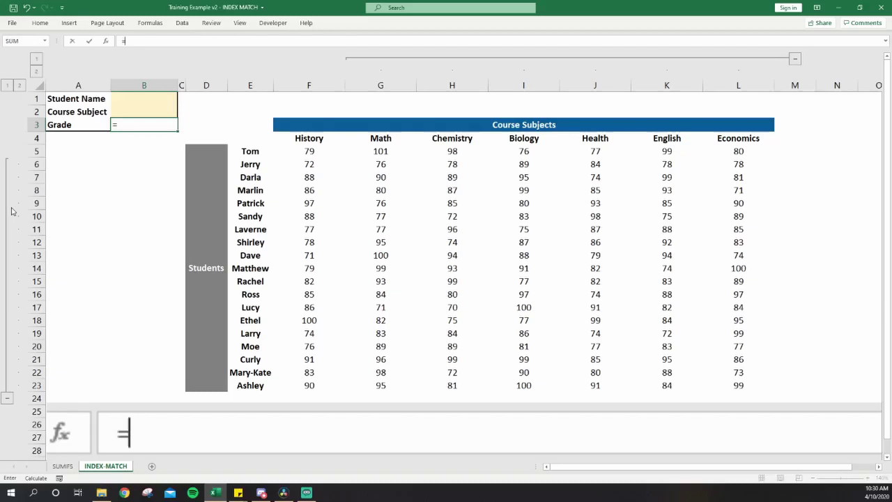
pyautogui.write('index')
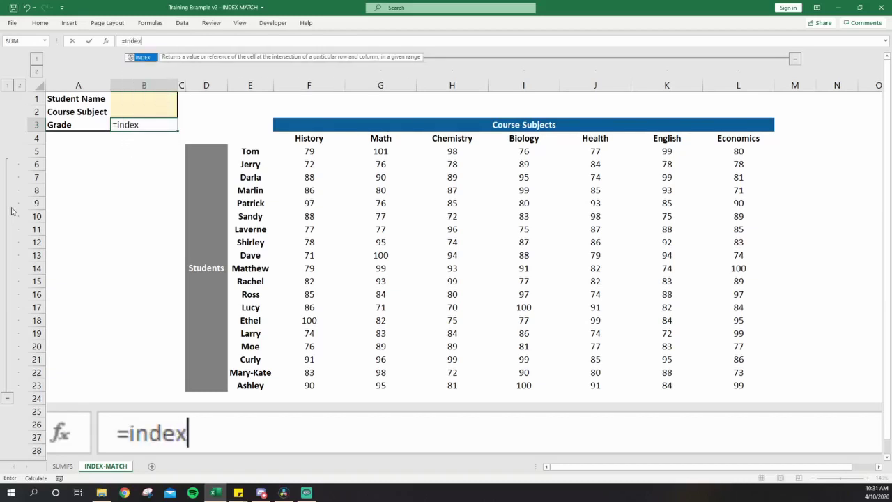
pyautogui.press('Tab')
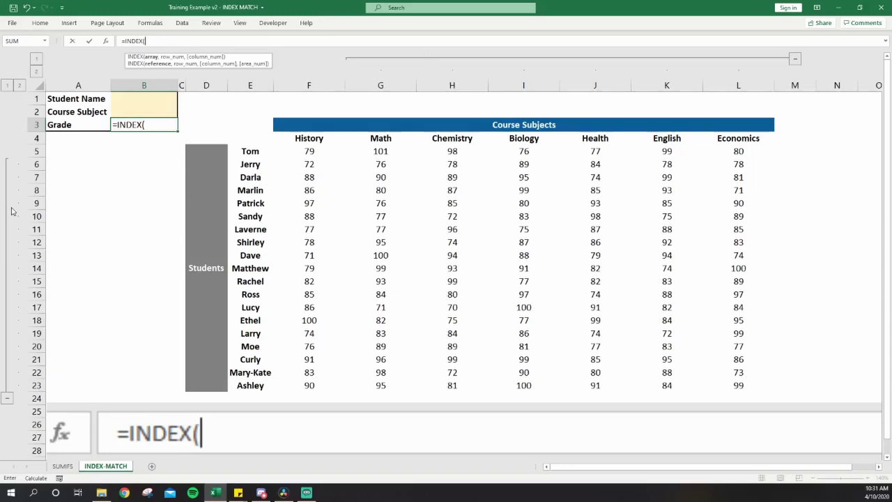
pyautogui.press('Down')
pyautogui.press('Right')
pyautogui.press('Right')
pyautogui.press('Right')
pyautogui.press('Right')
pyautogui.press('Right')
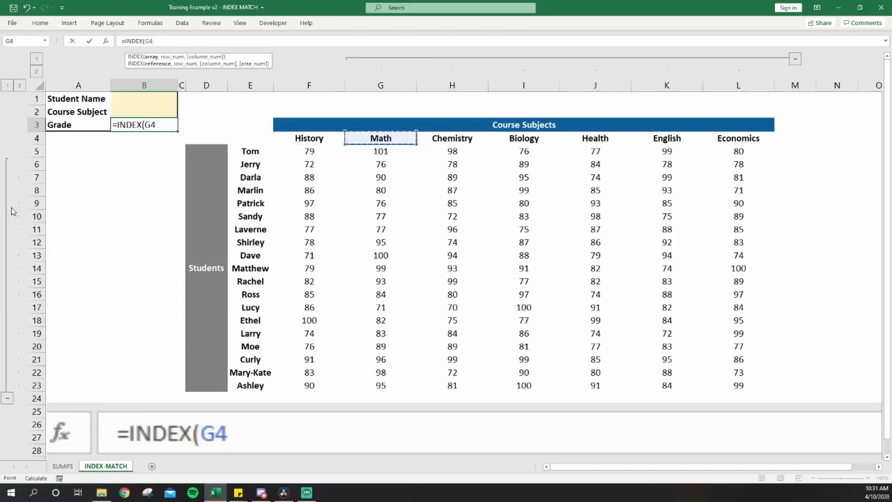
pyautogui.press('Down')
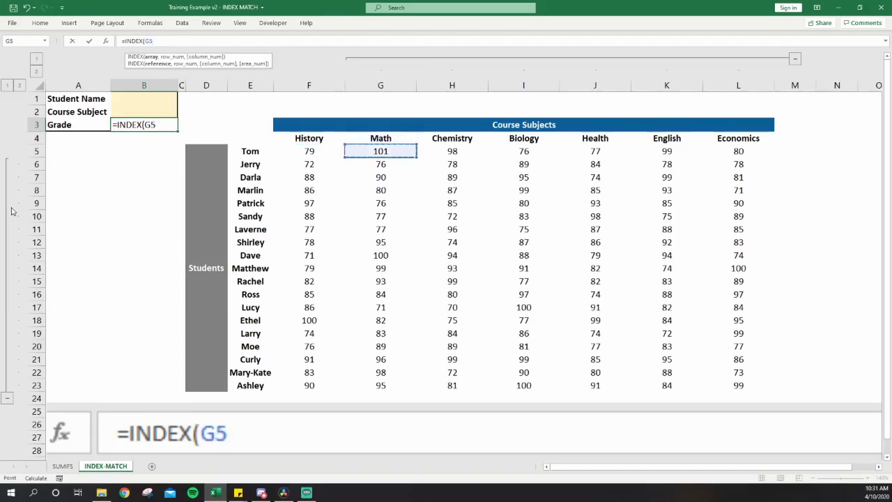
pyautogui.hotkey('ctrl', 'shift', 'Down')
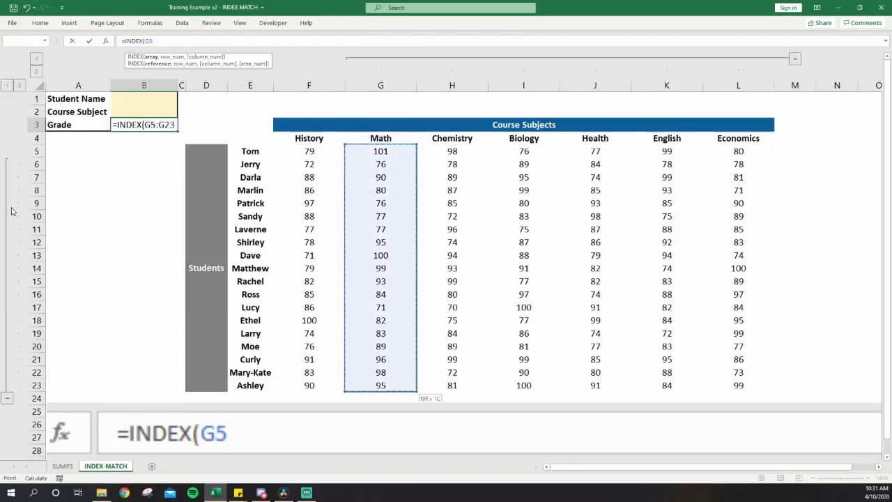
pyautogui.write(',')
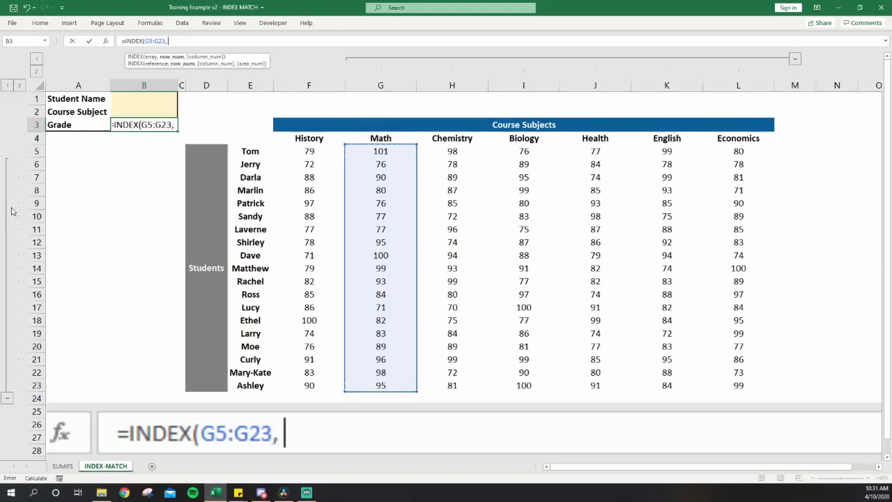
# Count down the student names from E5 to E10 to work out the row-10 student's position in the list.
pyautogui.press('Left')
pyautogui.press('Right')
pyautogui.press('Right')
pyautogui.press('Right')
pyautogui.press('Right')
pyautogui.press('Down')
pyautogui.press('Down')
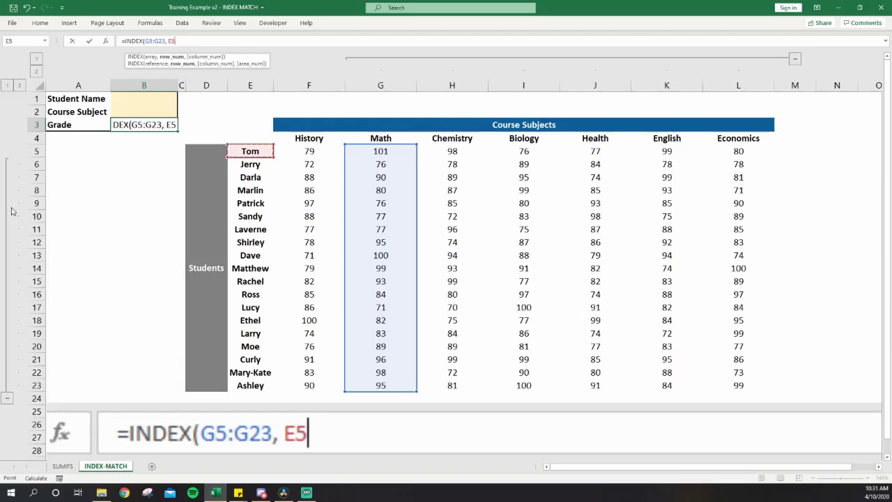
pyautogui.press('Down')
pyautogui.press('Down')
pyautogui.press('Down')
pyautogui.press('Down')
pyautogui.press('Down')
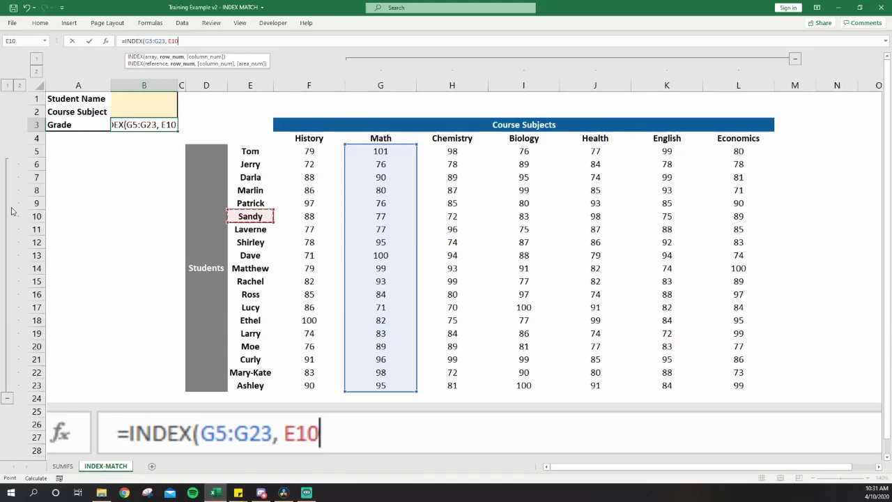
# Replace the pointed cell reference with row number 6 and complete the formula as =INDEX(G5:G23, 6).
pyautogui.press('BackSpace')
pyautogui.press('BackSpace')
pyautogui.press('BackSpace')
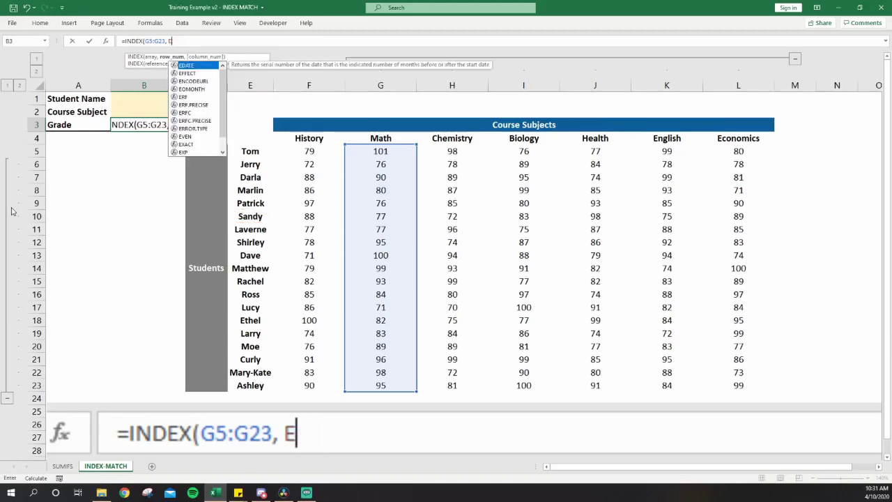
pyautogui.write('6)')
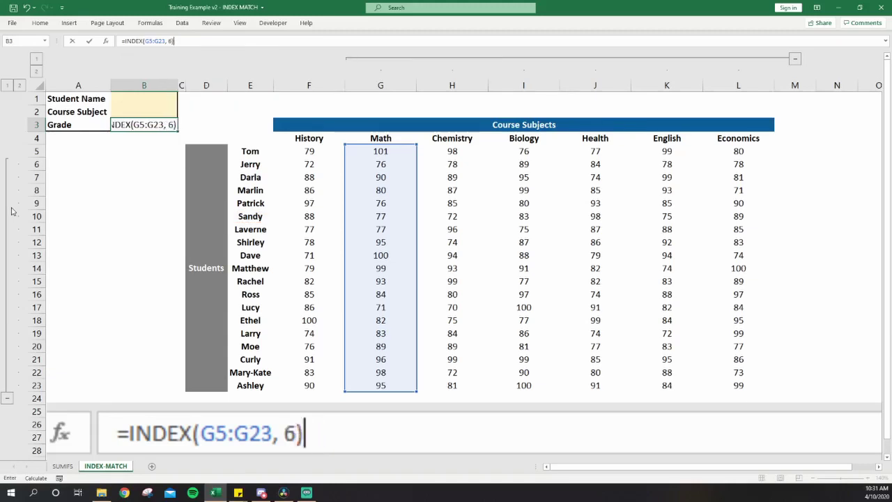
pyautogui.press('Return')
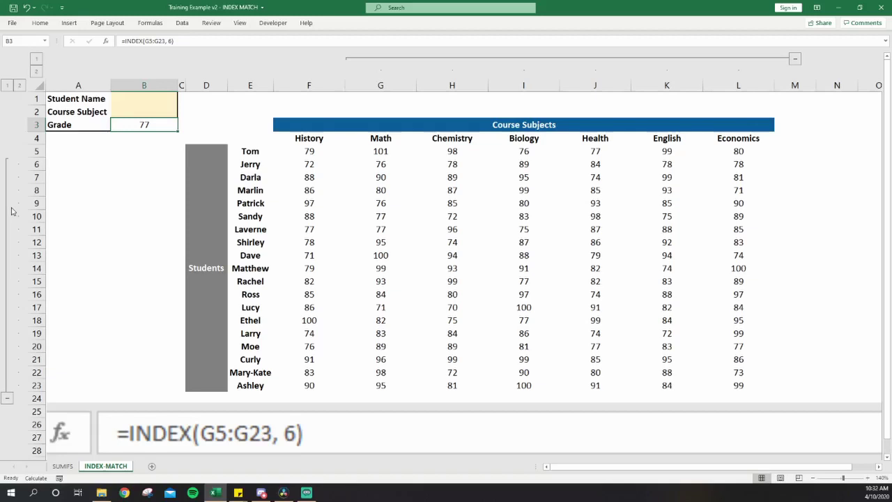
# Overwrite B3 with a MATCH formula that looks for the row-10 student's quoted name in E5:E23.
pyautogui.write('=mat')
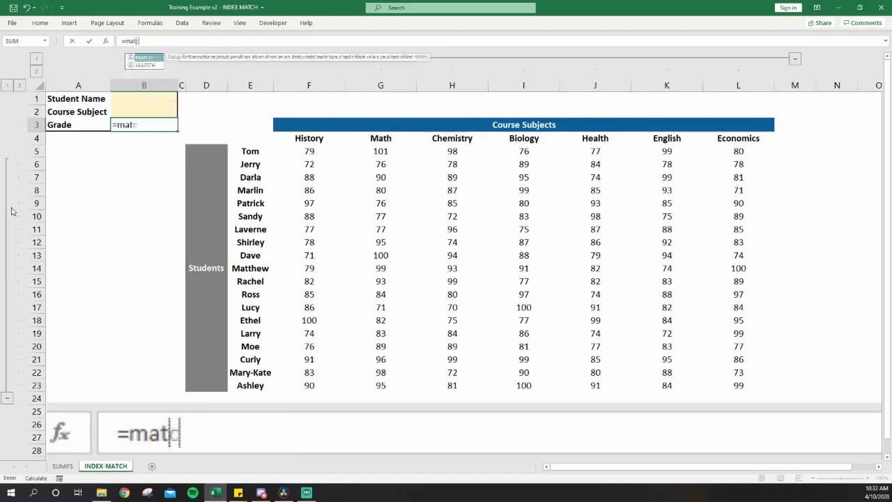
pyautogui.press('Tab')
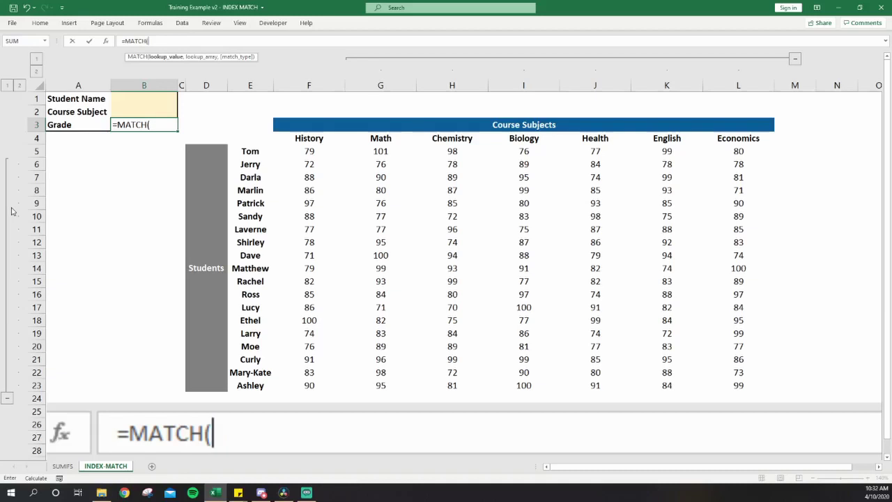
pyautogui.write('"S')
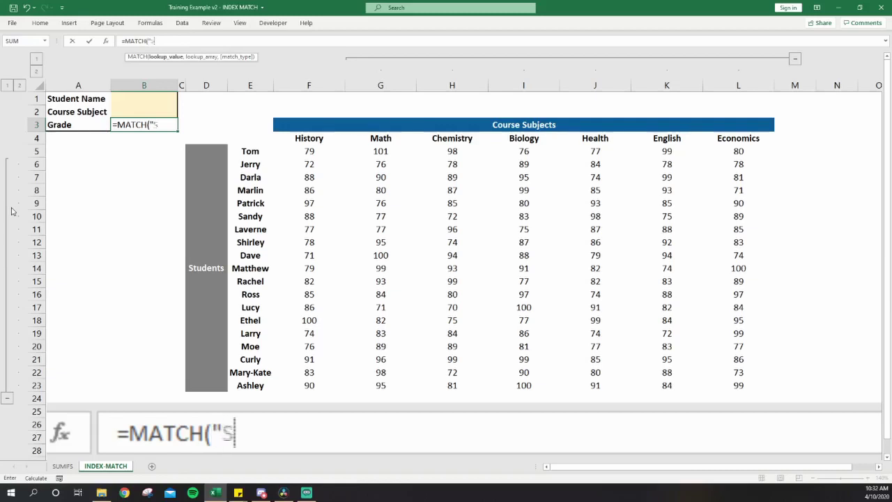
pyautogui.write('andy",')
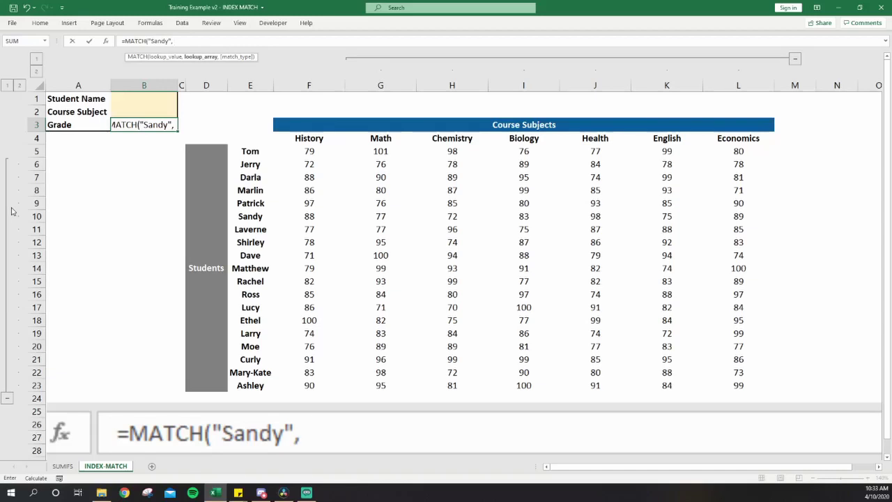
pyautogui.press('Right')
pyautogui.press('Down')
pyautogui.press('Right')
pyautogui.press('Right')
pyautogui.press('Down')
pyautogui.hotkey('ctrl', 'shift', 'Down')
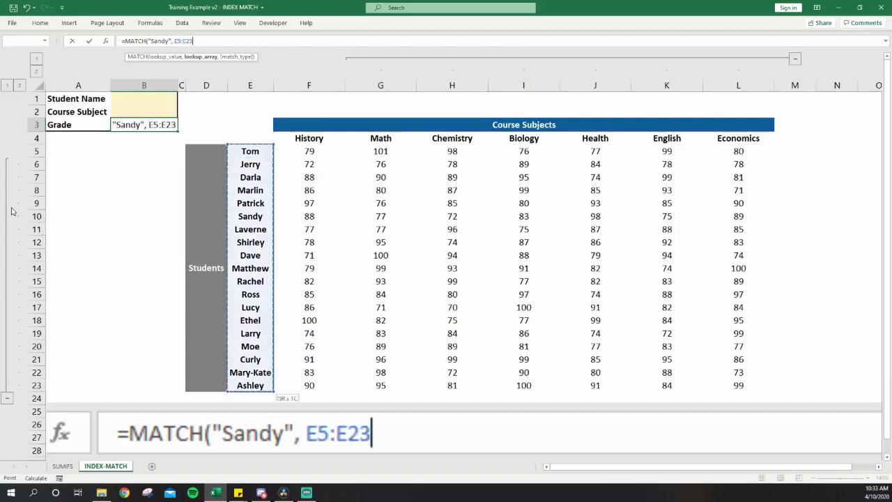
pyautogui.write(',')
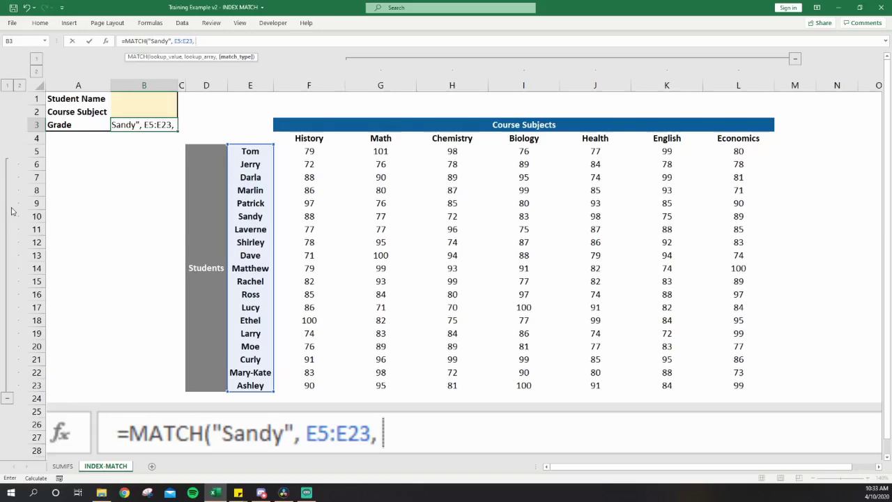
# Try match types -1, 0 and 1 in the MATCH formula, and complete it with 0 for an exact match.
pyautogui.write('-1')
pyautogui.press('BackSpace')
pyautogui.press('BackSpace')
pyautogui.write('0')
pyautogui.press('BackSpace')
pyautogui.write('1')
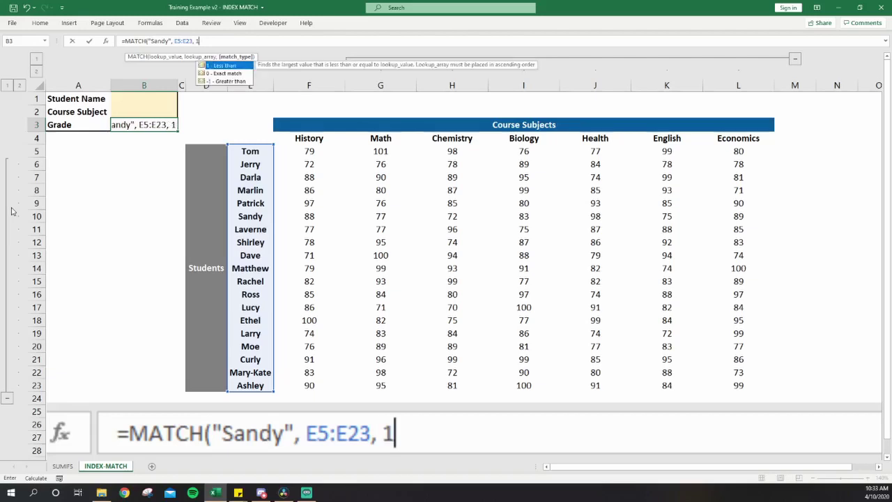
pyautogui.press('BackSpace')
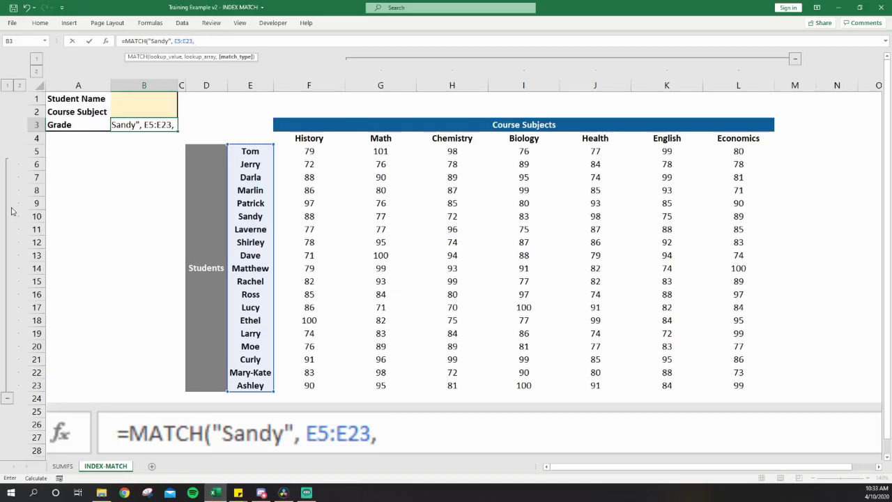
pyautogui.write('0)')
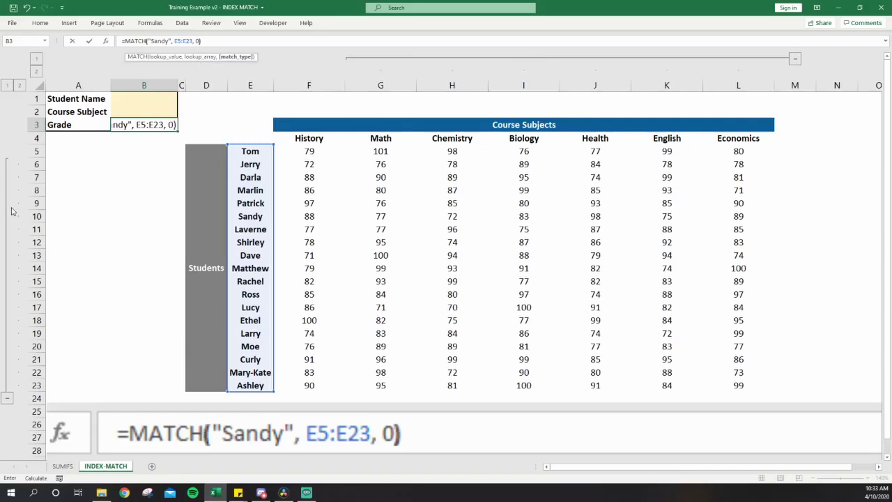
pyautogui.press('Return')
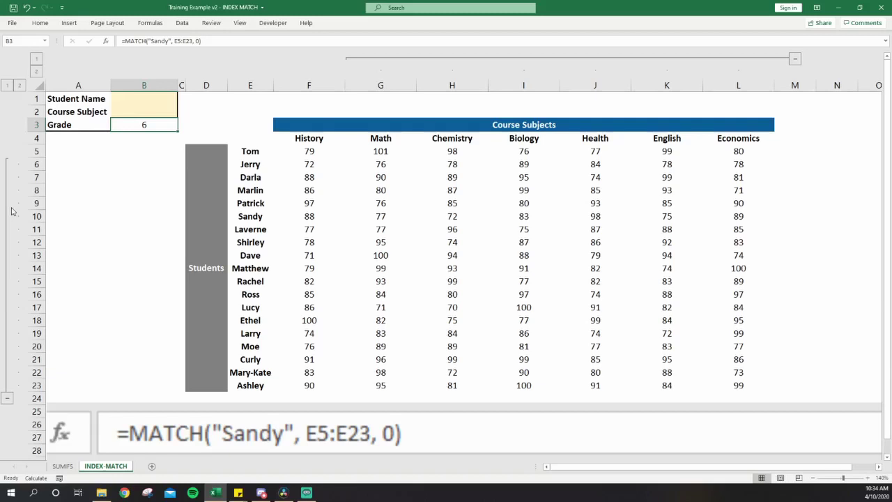
# Clear the formula from B3 and enter the name of the row-16 student as the Student Name in B1.
pyautogui.press('Delete')
pyautogui.press('Up')
pyautogui.press('Up')
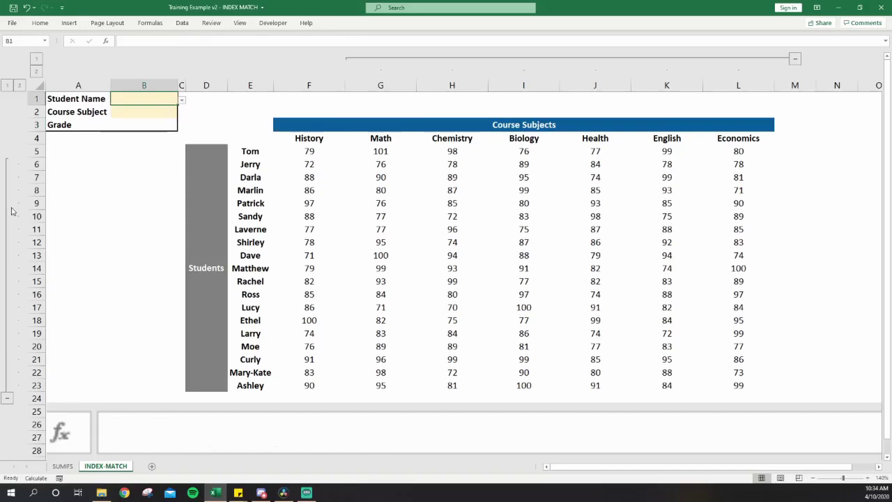
pyautogui.write('Ross')
pyautogui.press('Return')
# Start an INDEX formula in B3 that uses the whole Biology column, I:I, as its array.
pyautogui.press('Down')
pyautogui.write('=index')
pyautogui.press('Tab')
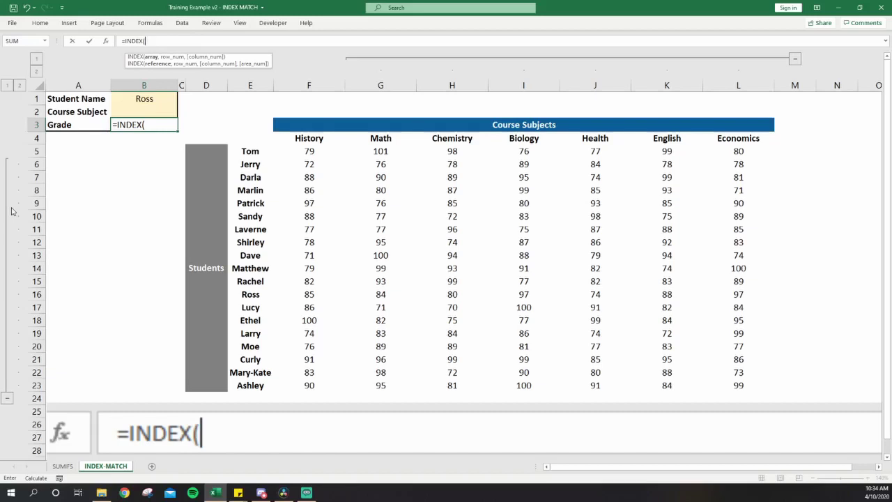
pyautogui.press('Right')
pyautogui.press('Right')
pyautogui.press('Right')
pyautogui.press('Right')
pyautogui.press('Down')
pyautogui.press('Right')
pyautogui.press('Right')
pyautogui.press('Right')
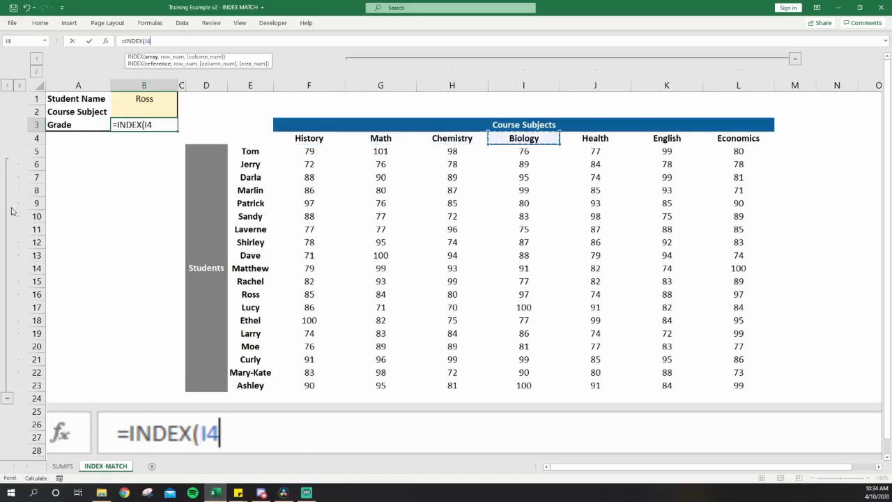
pyautogui.hotkey('ctrl', 'space')
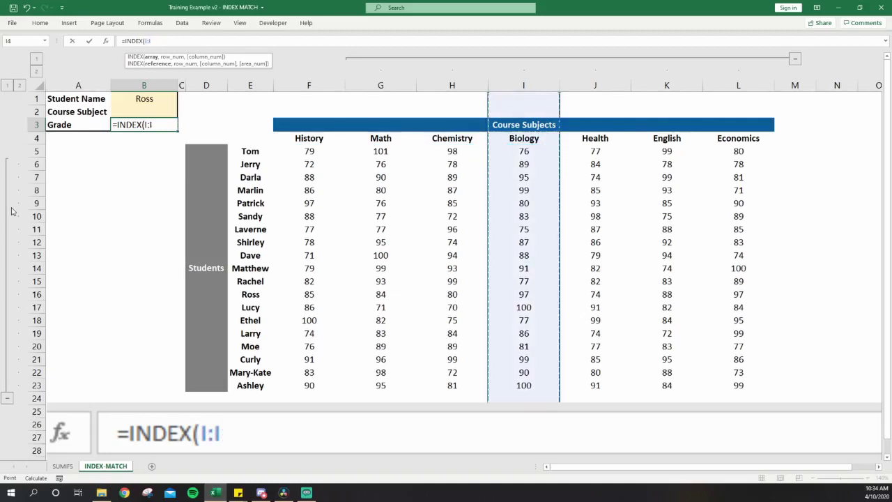
pyautogui.write(',')
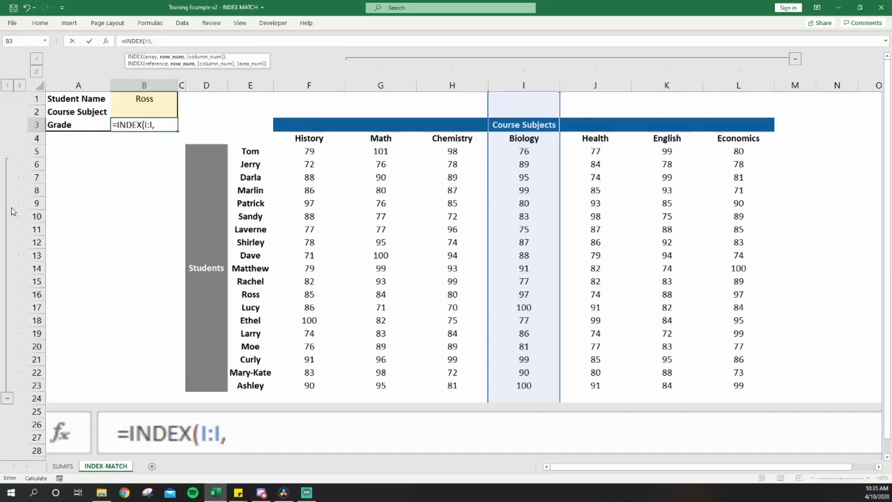
# Nest a MATCH function as the INDEX row number, with the Student Name cell B1 as the lookup value.
pyautogui.write('matc')
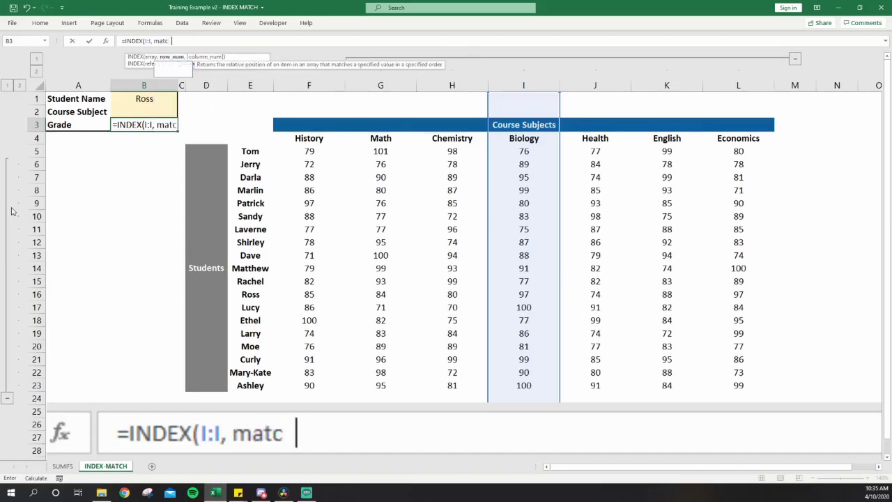
pyautogui.press('Tab')
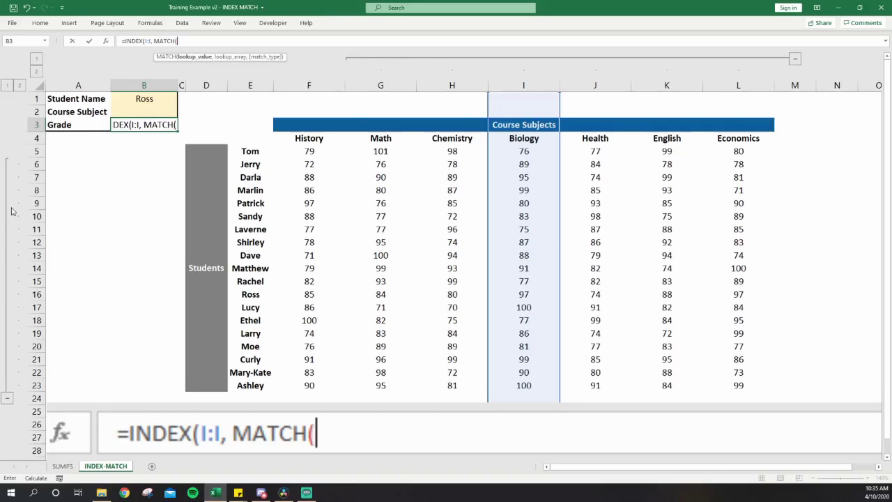
pyautogui.press('Up')
pyautogui.press('Up')
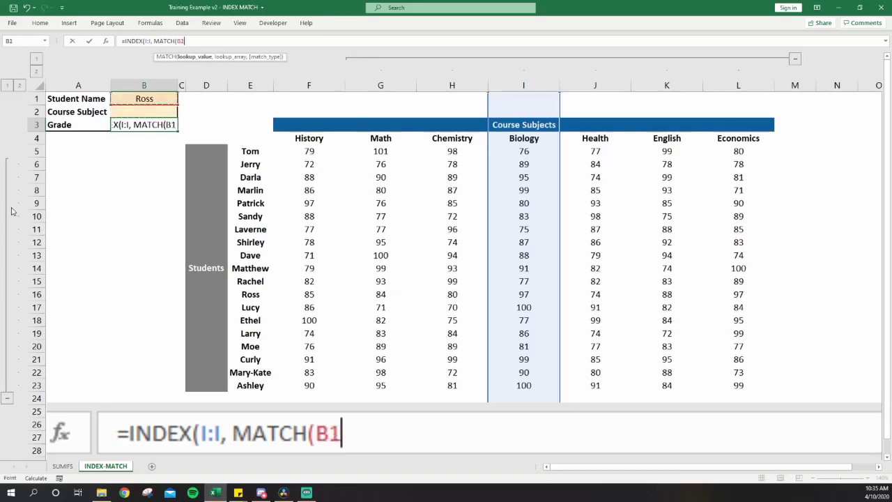
pyautogui.write(',')
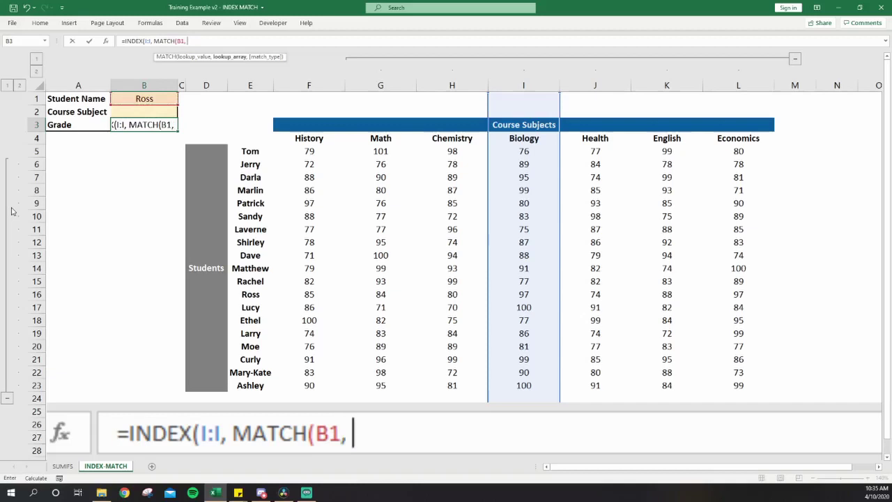
# Use column E:E as the lookup array with match type 0, and complete the formula as =INDEX(I:I, MATCH(B1, E:E, 0)).
pyautogui.press('Right')
pyautogui.press('Right')
pyautogui.press('Right')
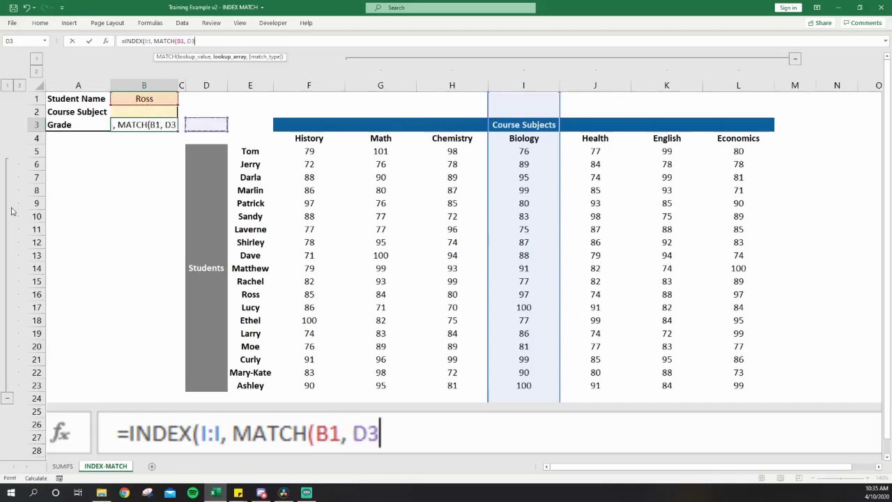
pyautogui.hotkey('ctrl', 'space')
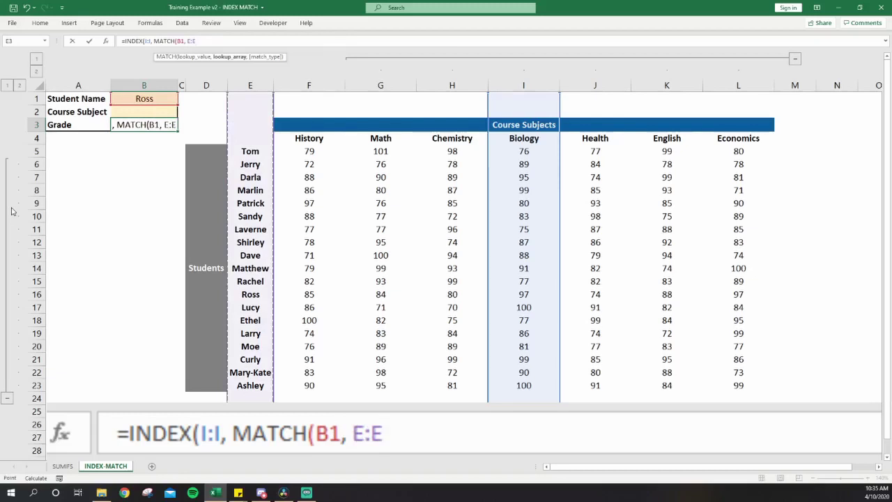
pyautogui.write(', ')
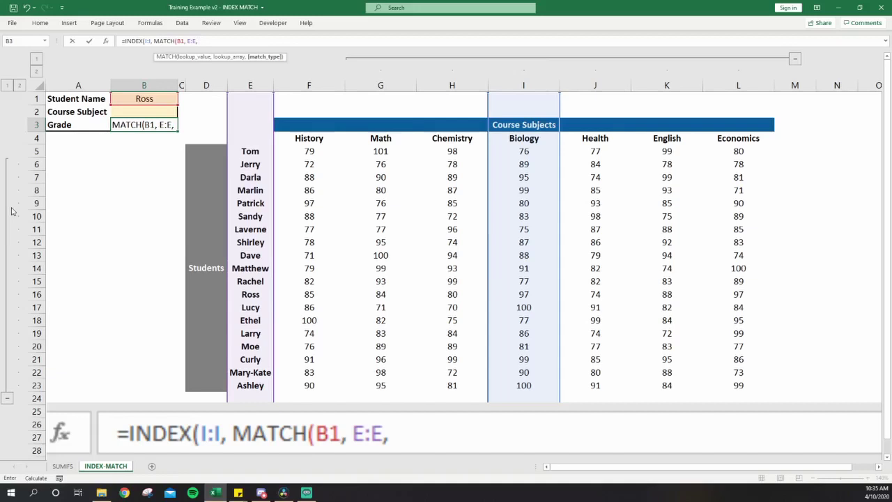
pyautogui.write('0')
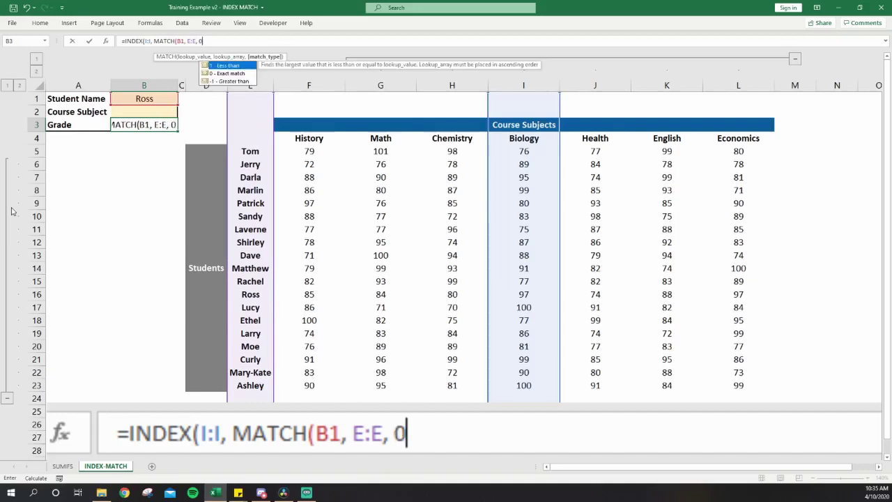
pyautogui.write(')')
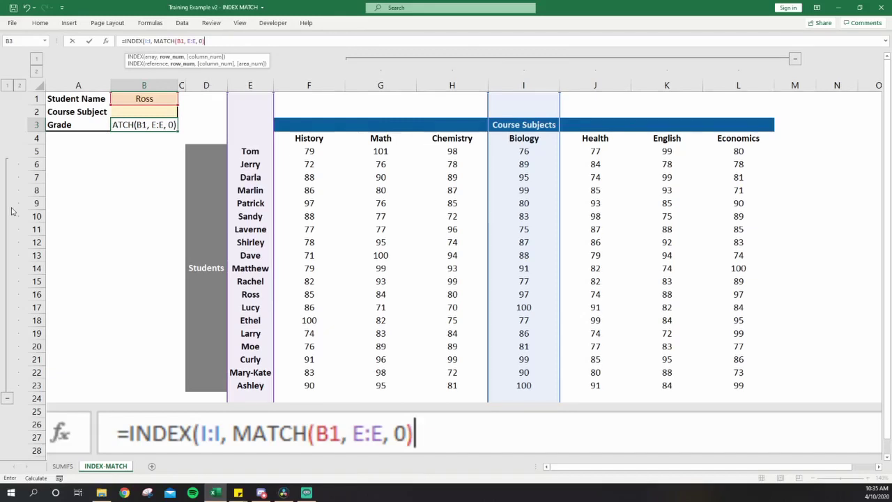
pyautogui.write(')')
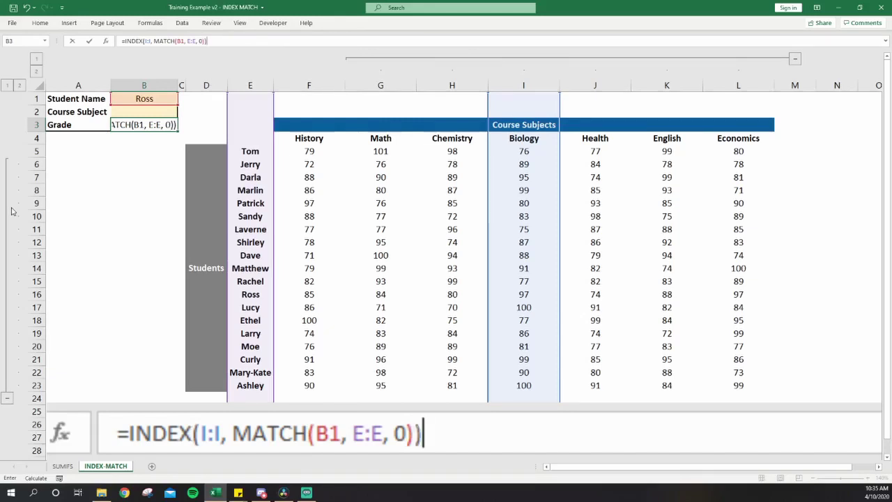
pyautogui.press('Return')
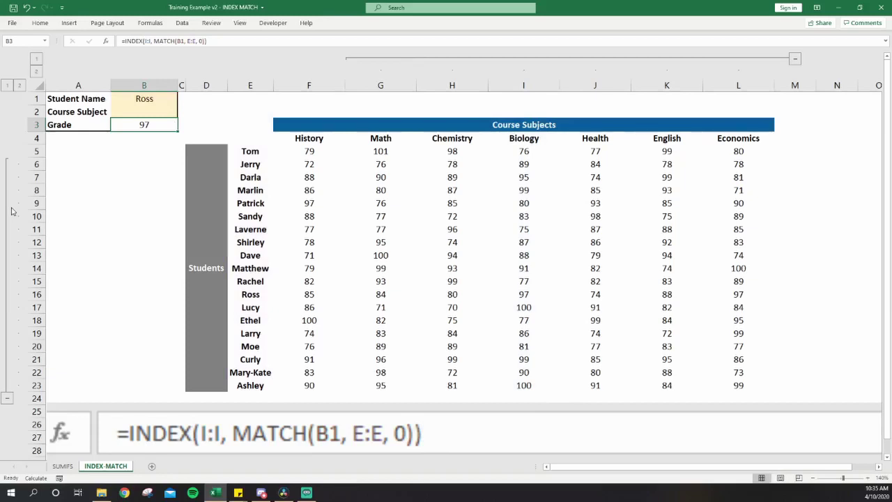
# Highlight the row-16 student's Biology grade in I16 with a light gold fill.
pyautogui.hotkey('ctrl', 'c')
pyautogui.press('Down')
pyautogui.press('Down')
pyautogui.press('Down')
pyautogui.press('Down')
pyautogui.press('Down')
pyautogui.press('Down')
pyautogui.press('Down')
pyautogui.press('Down')
pyautogui.press('Down')
pyautogui.press('Down')
pyautogui.press('Down')
pyautogui.press('Down')
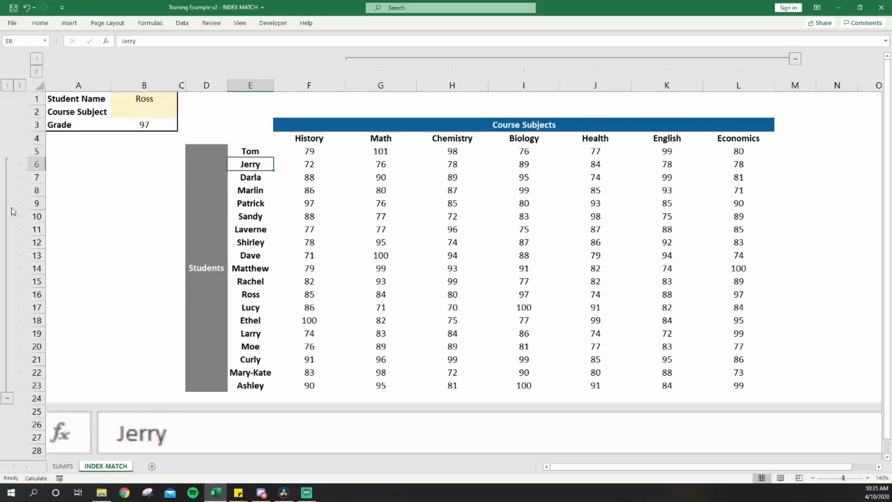
pyautogui.press('Down')
pyautogui.press('Right')
pyautogui.press('Right')
pyautogui.press('Right')
pyautogui.press('Right')
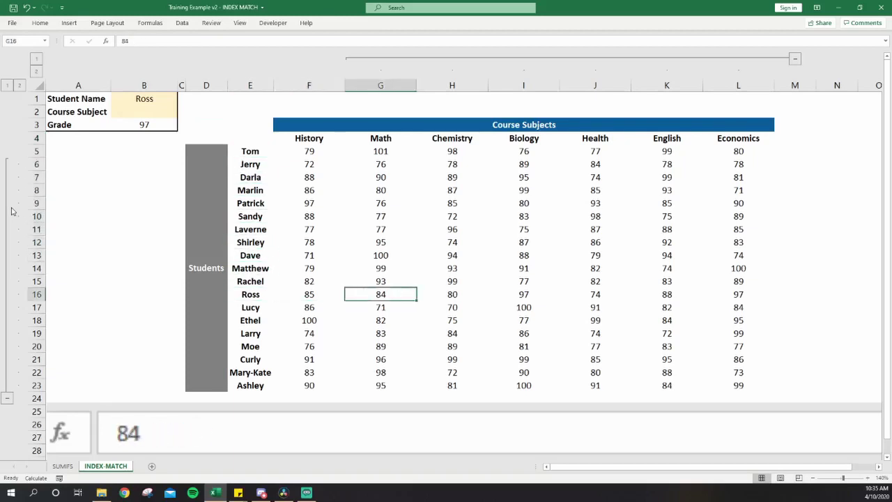
pyautogui.hotkey('alt', 'h')
pyautogui.press('h')
pyautogui.press('Down')
pyautogui.press('Down')
pyautogui.press('Right')
pyautogui.press('Right')
pyautogui.press('Right')
pyautogui.press('Right')
pyautogui.press('Right')
pyautogui.press('Left')
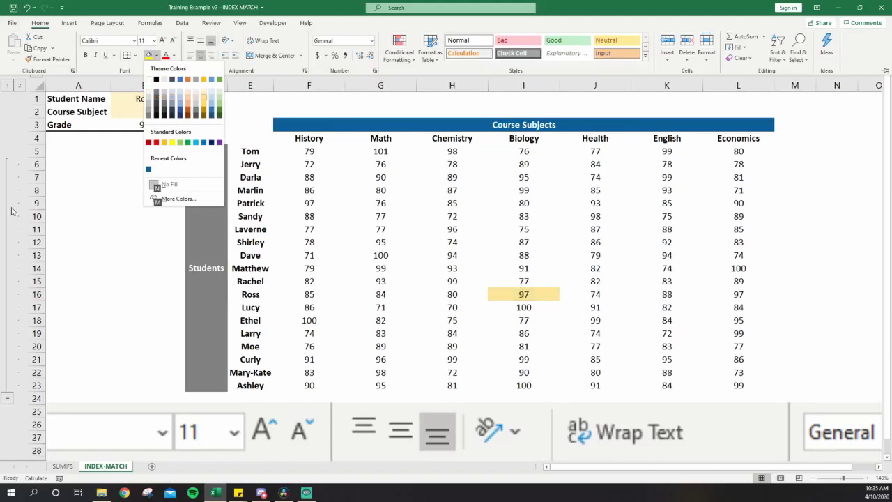
pyautogui.press('Return')
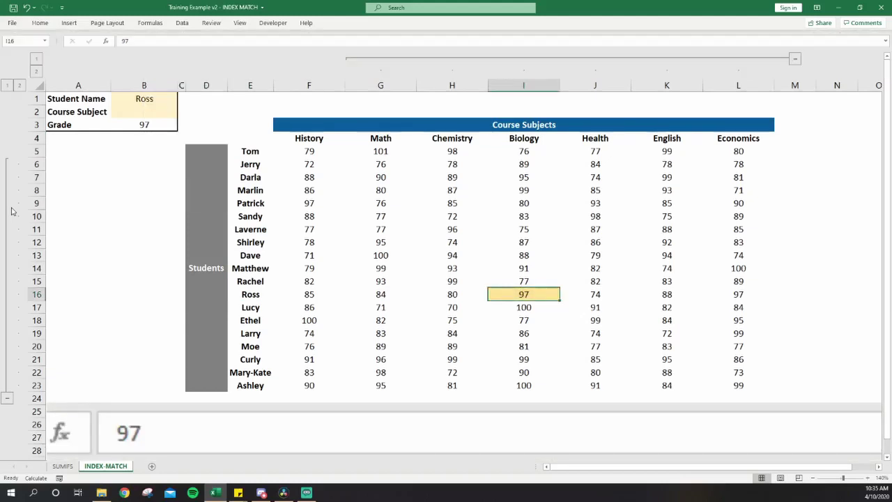
# Undo the fill on I16 and return to the grade formula in B3.
pyautogui.hotkey('ctrl', 'z')
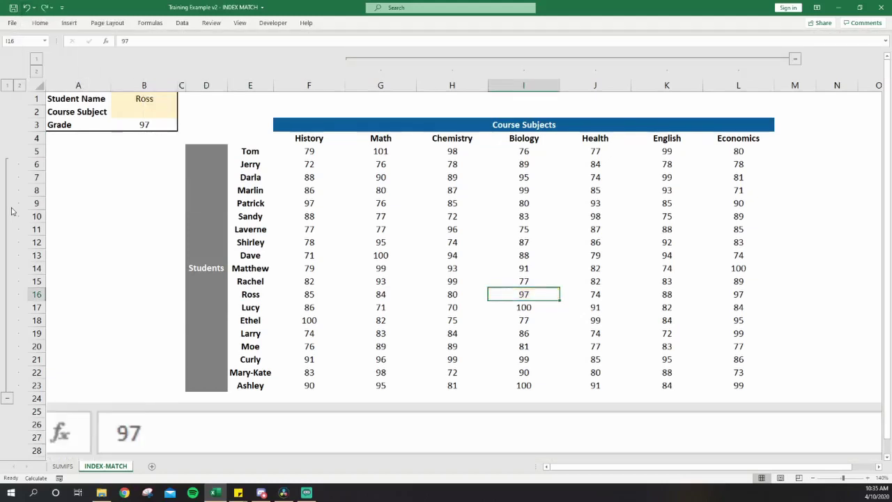
pyautogui.hotkey('ctrl', 'Home')
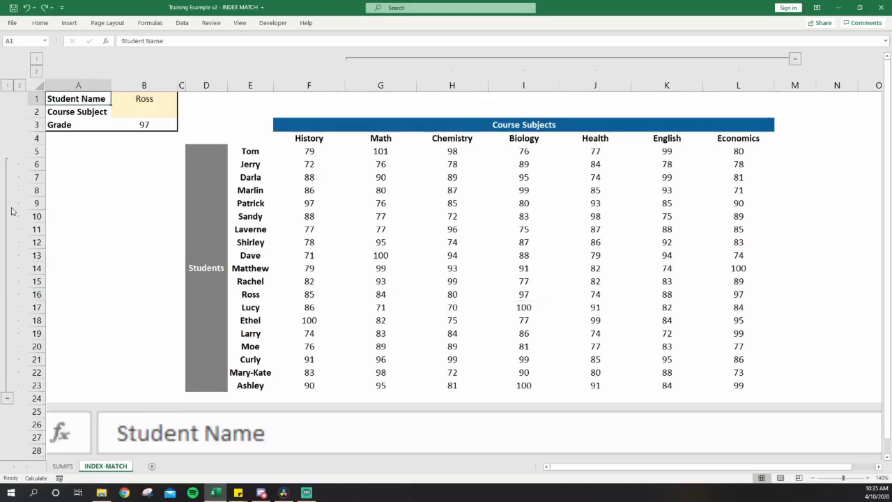
pyautogui.press('Down')
pyautogui.press('Down')
pyautogui.press('Right')
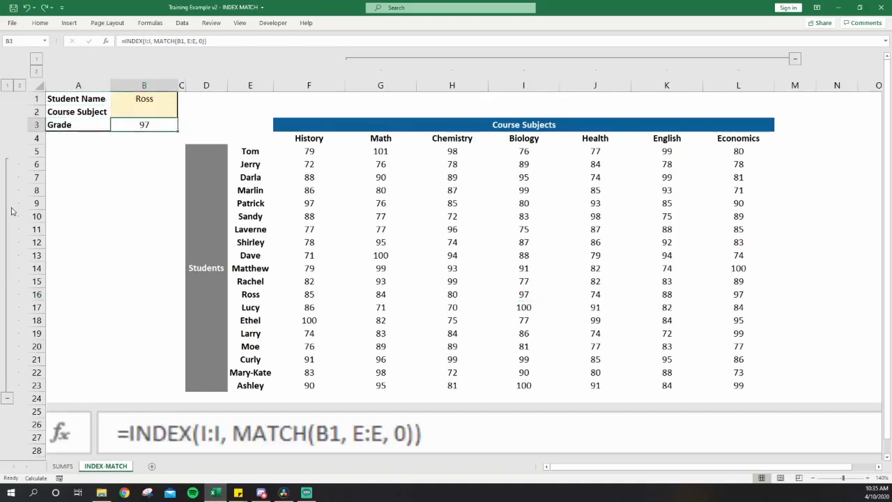
# Examine columns I and E as the two ranges used by the formula, and return to B3.
pyautogui.click(523, 151)
pyautogui.hotkey('ctrl', 'space')
pyautogui.press('Left')
pyautogui.press('Left')
pyautogui.press('Left')
pyautogui.press('Left')
pyautogui.hotkey('ctrl', 'space')
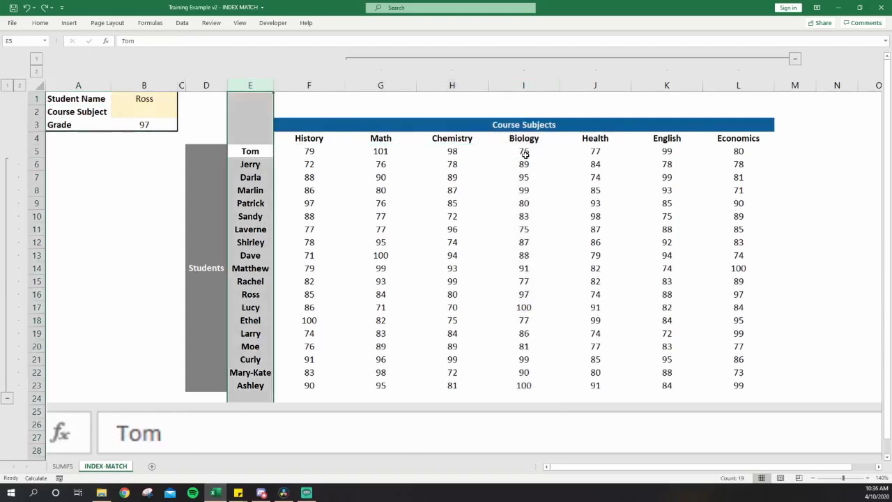
pyautogui.press('Up')
pyautogui.press('Up')
pyautogui.press('Left')
pyautogui.press('Left')
pyautogui.press('Left')
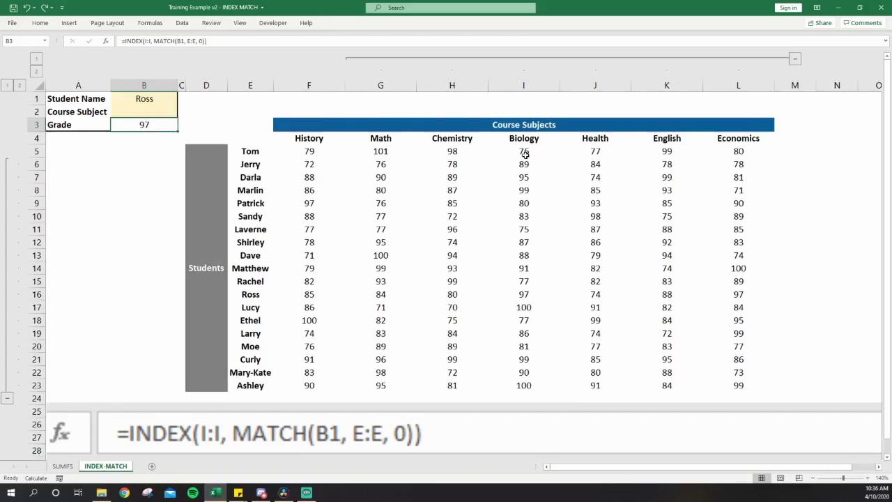
# Choose Biology as the Course Subject in B2.
pyautogui.press('Up')
pyautogui.hotkey('alt', 'Down')
pyautogui.press('Down')
pyautogui.press('Down')
pyautogui.press('Down')
pyautogui.press('Down')
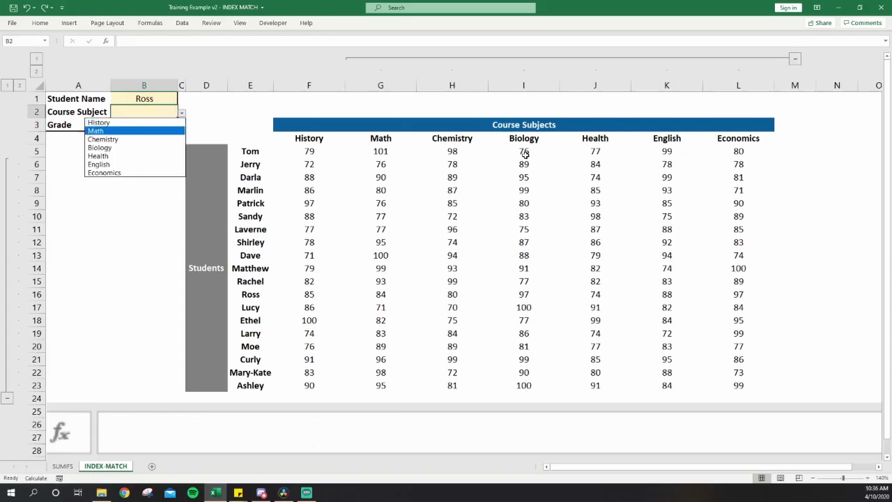
pyautogui.press('Return')
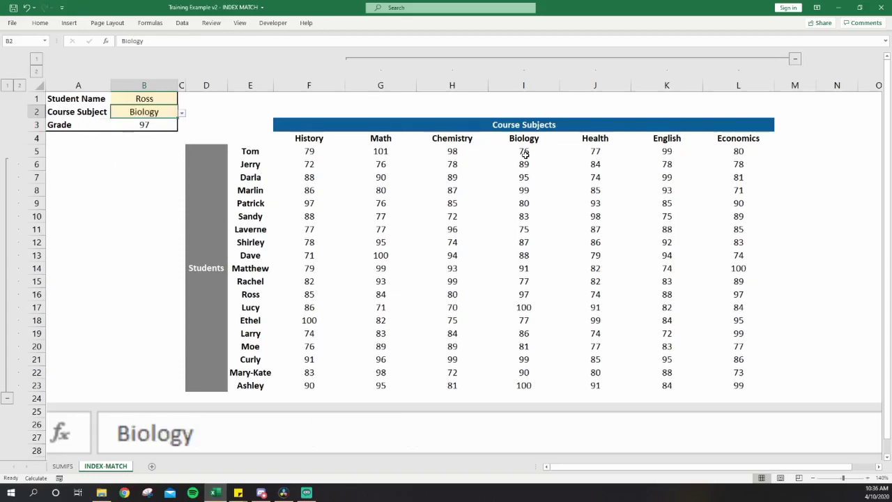
# Overwrite B3 with a new INDEX formula that uses all course subject columns, F:L, as its array.
pyautogui.press('Down')
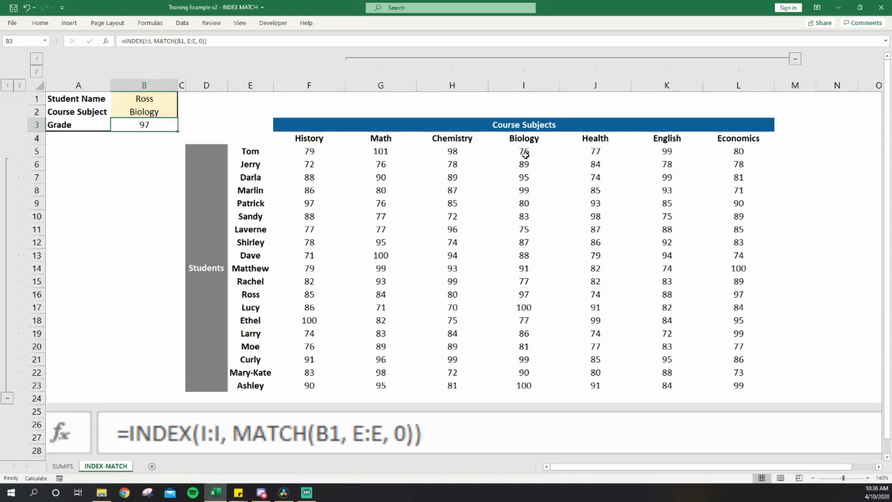
pyautogui.write('=index')
pyautogui.press('Tab')
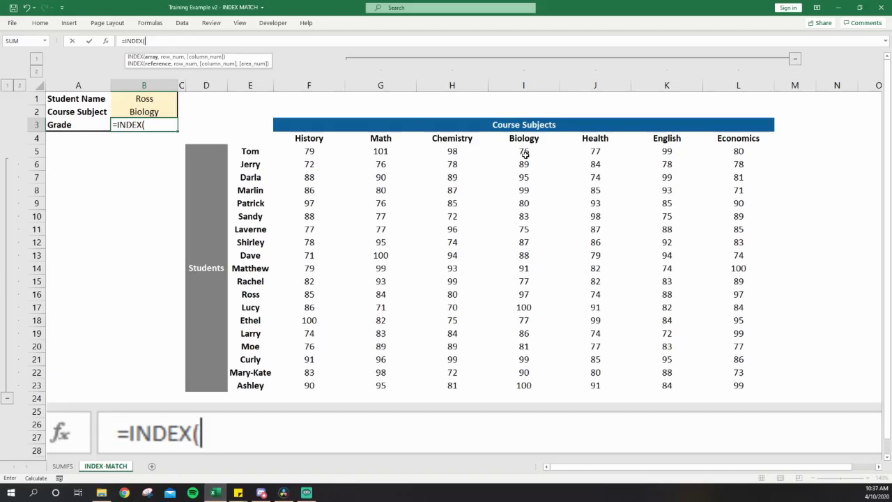
pyautogui.press('Down')
pyautogui.press('Right')
pyautogui.press('Right')
pyautogui.press('Right')
pyautogui.press('Down')
pyautogui.press('Right')
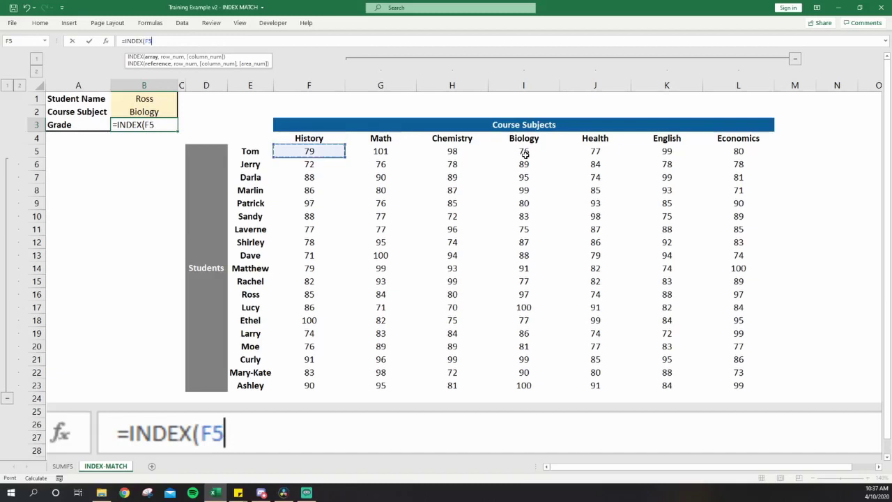
pyautogui.hotkey('shift', 'Right')
pyautogui.hotkey('shift', 'Right')
pyautogui.hotkey('shift', 'Right')
pyautogui.hotkey('shift', 'Right')
pyautogui.hotkey('shift', 'Right')
pyautogui.hotkey('shift', 'Right')
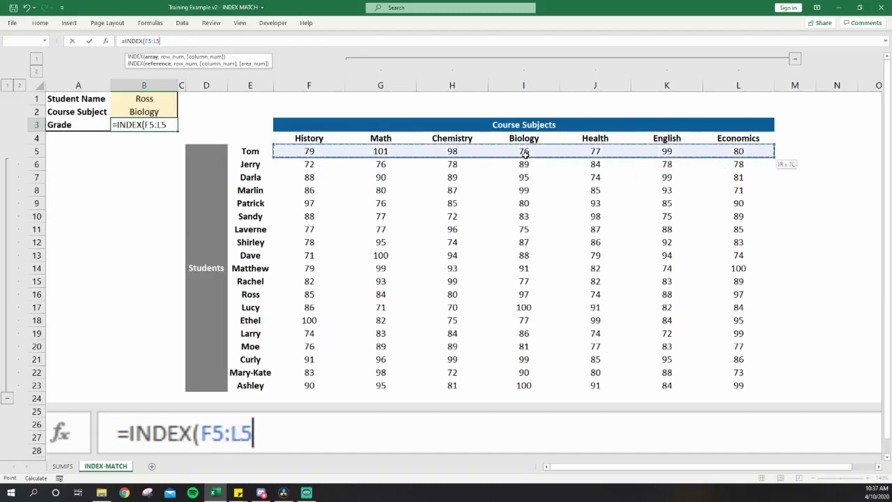
pyautogui.hotkey('ctrl', 'space')
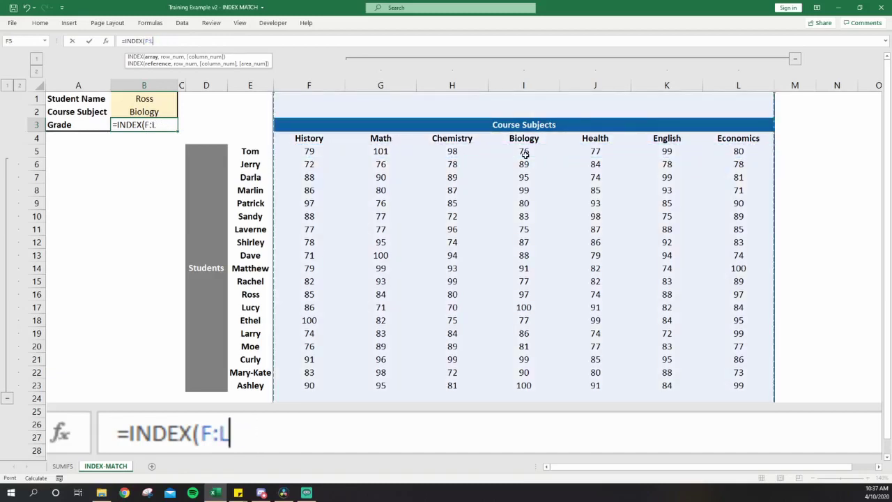
pyautogui.write(',')
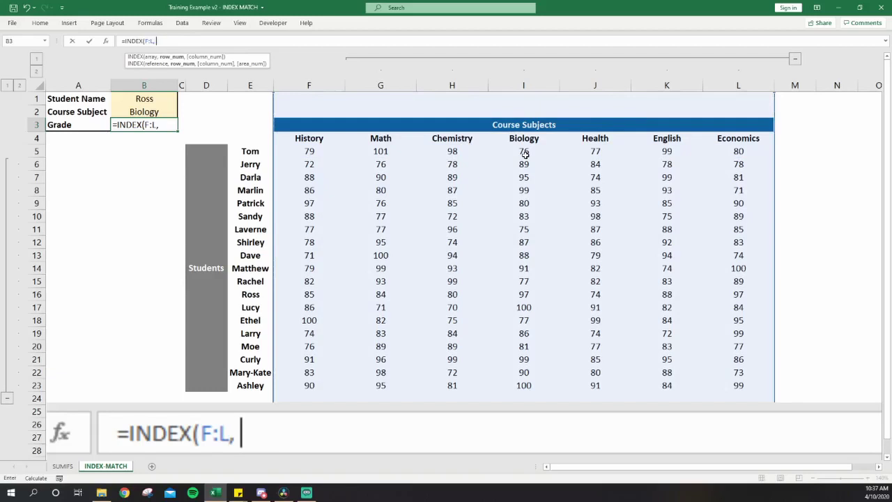
# Add MATCH as the row number of the INDEX formula, looking up B1 in column E:E with match type 0.
pyautogui.write(' match')
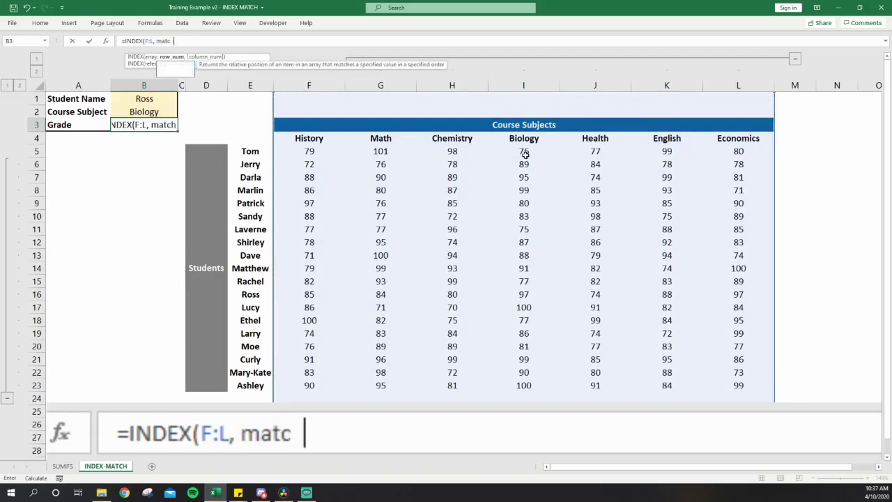
pyautogui.press('Tab')
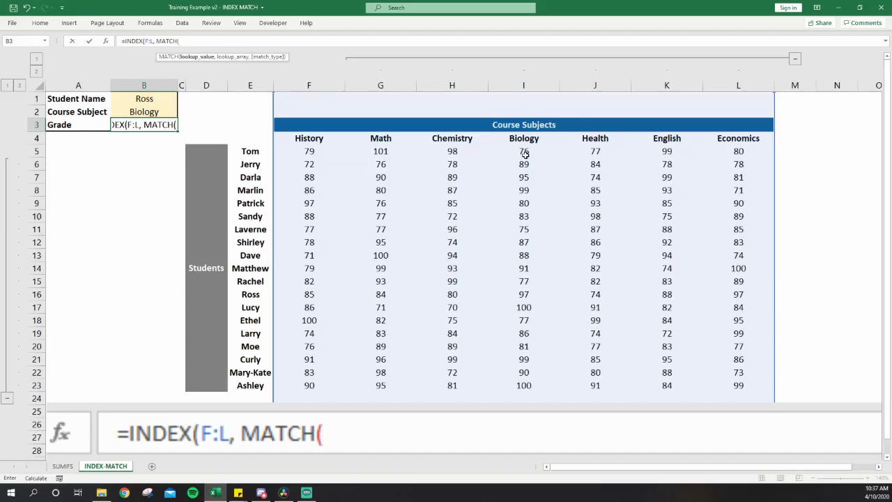
pyautogui.press('Up')
pyautogui.press('Up')
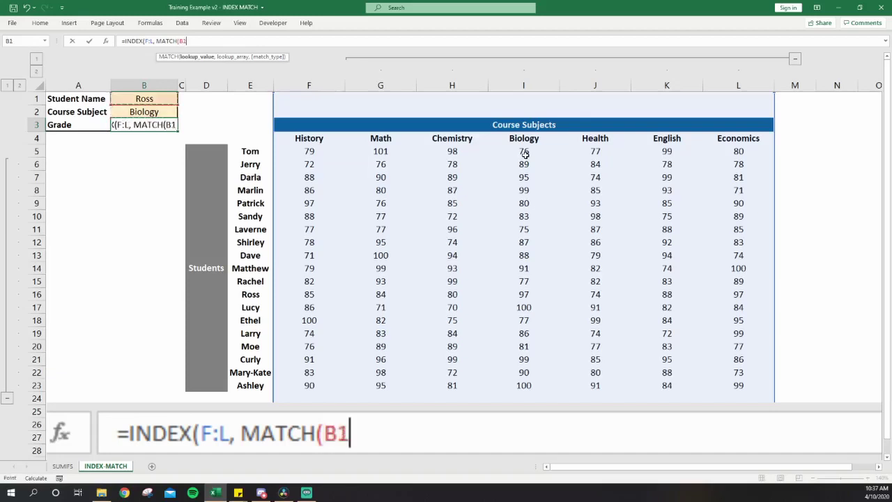
pyautogui.write(',')
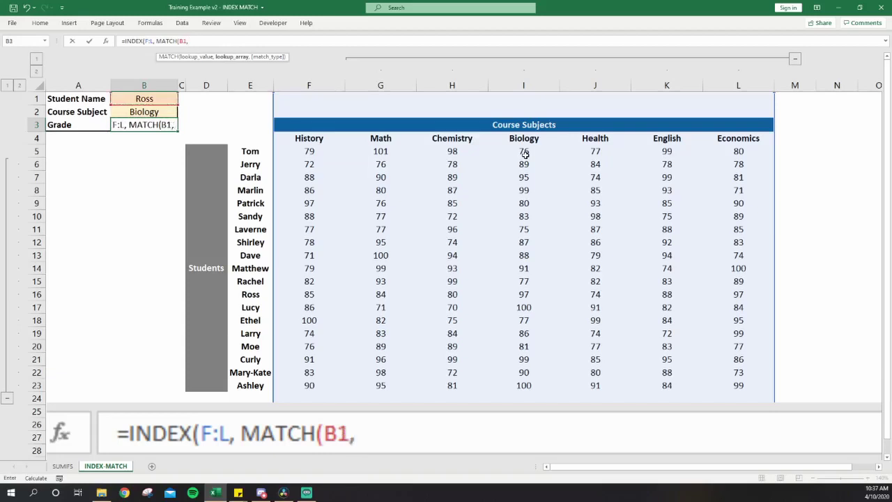
pyautogui.press('Right')
pyautogui.press('Right')
pyautogui.press('Right')
pyautogui.hotkey('ctrl', 'space')
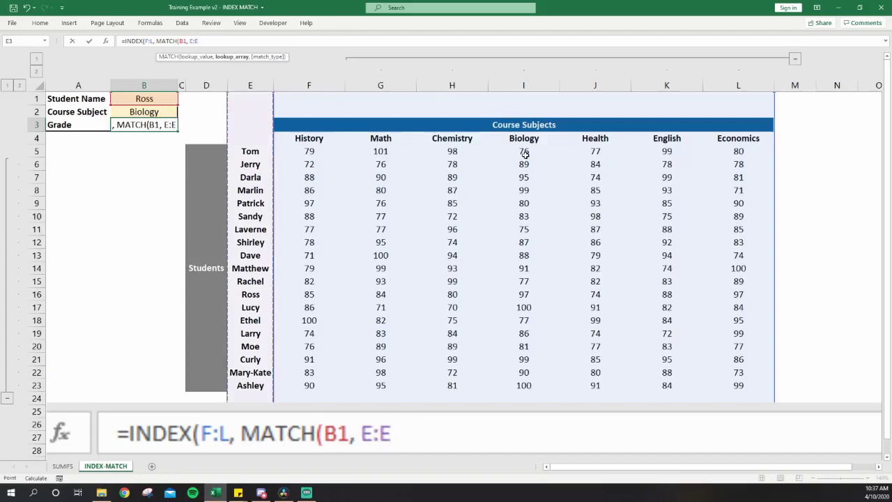
pyautogui.write(', 0')
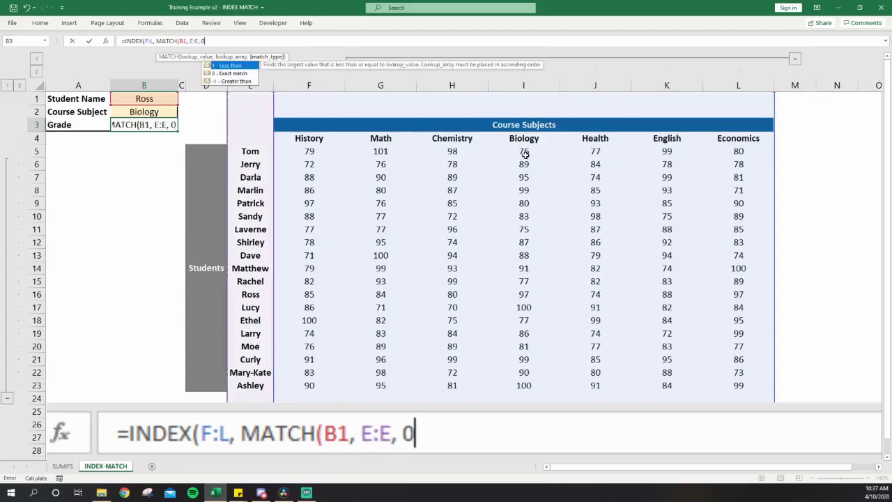
pyautogui.write(')')
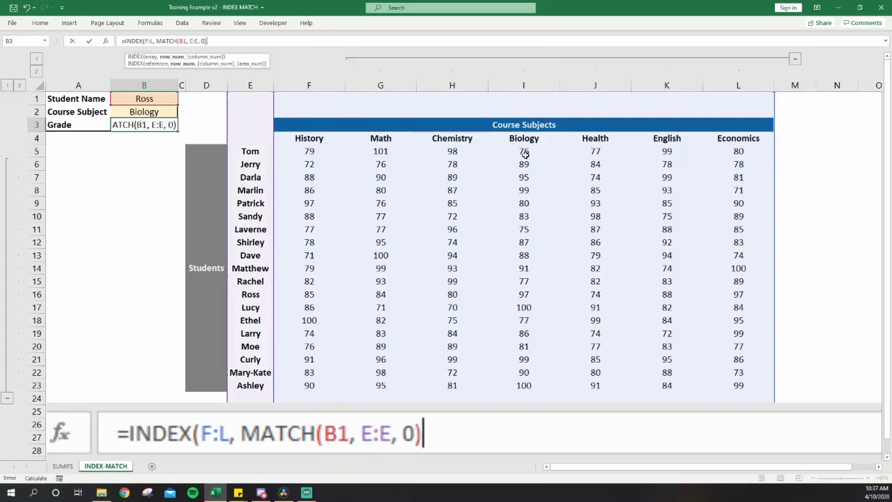
# Begin a second MATCH as the column number of the formula, with the Course Subject cell B2 as lookup value.
pyautogui.write(', ')
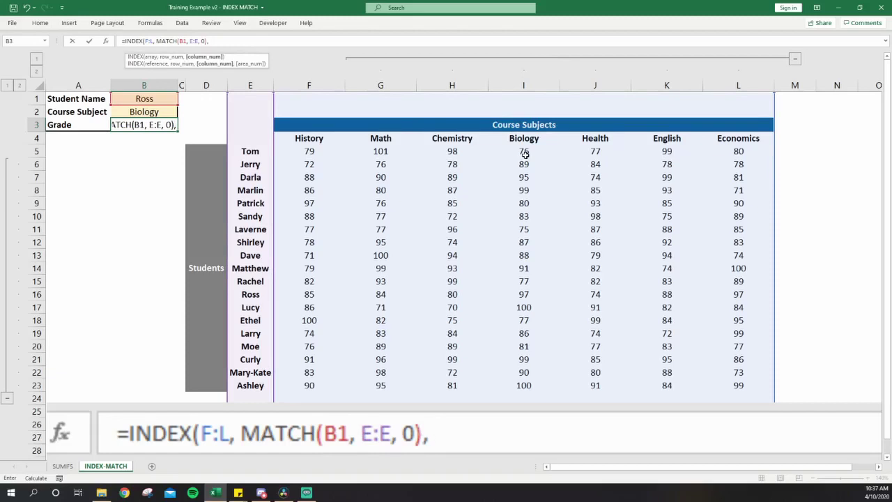
pyautogui.write('match')
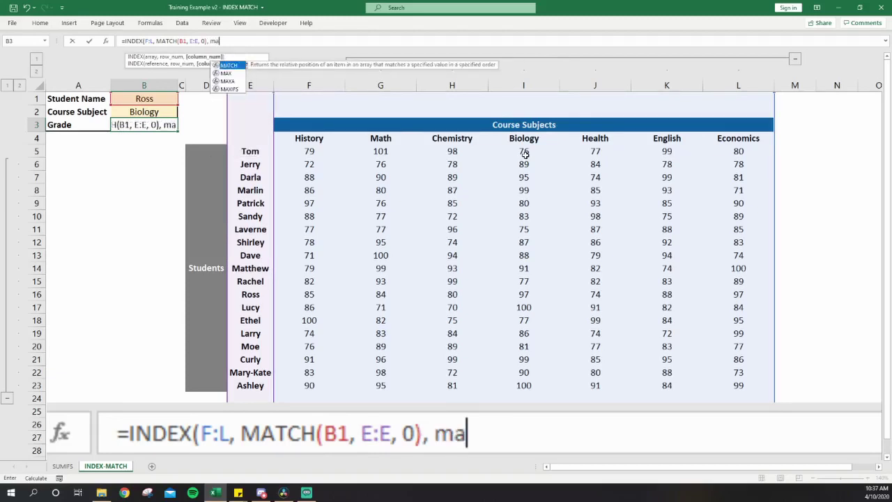
pyautogui.press('Tab')
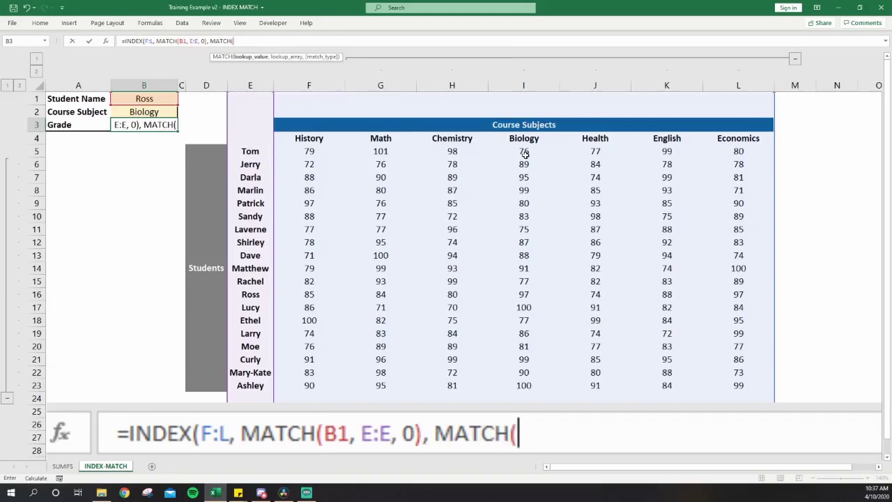
pyautogui.press('Up')
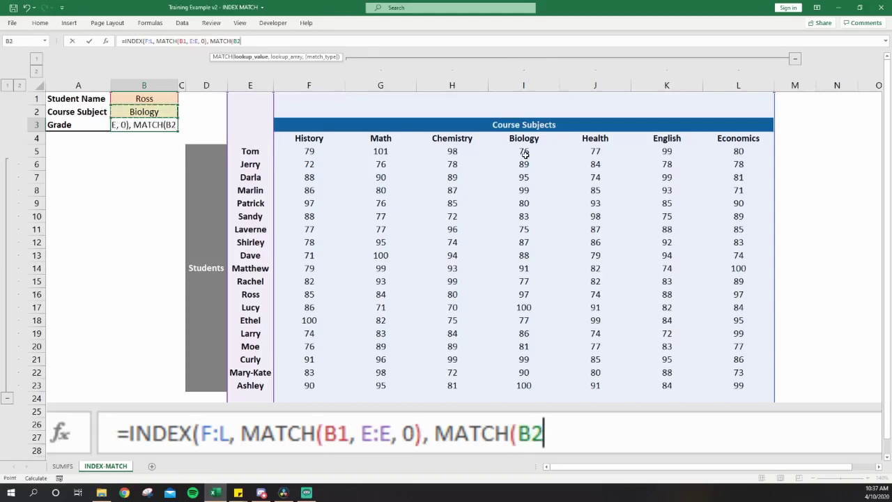
pyautogui.write(',')
# Use the subject headers F4:L4 as the second MATCH's lookup array with match type 0, and enter the completed formula in B3.
pyautogui.press('Right')
pyautogui.press('Right')
pyautogui.press('Right')
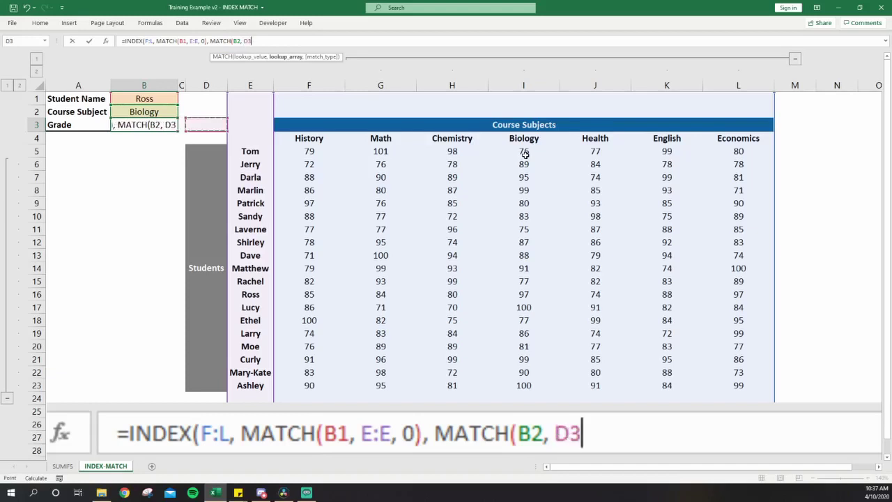
pyautogui.press('Down')
pyautogui.press('Right')
pyautogui.hotkey('shift', 'Right')
pyautogui.hotkey('shift', 'Right')
pyautogui.hotkey('shift', 'Right')
pyautogui.hotkey('shift', 'Right')
pyautogui.hotkey('shift', 'Right')
pyautogui.hotkey('shift', 'Right')
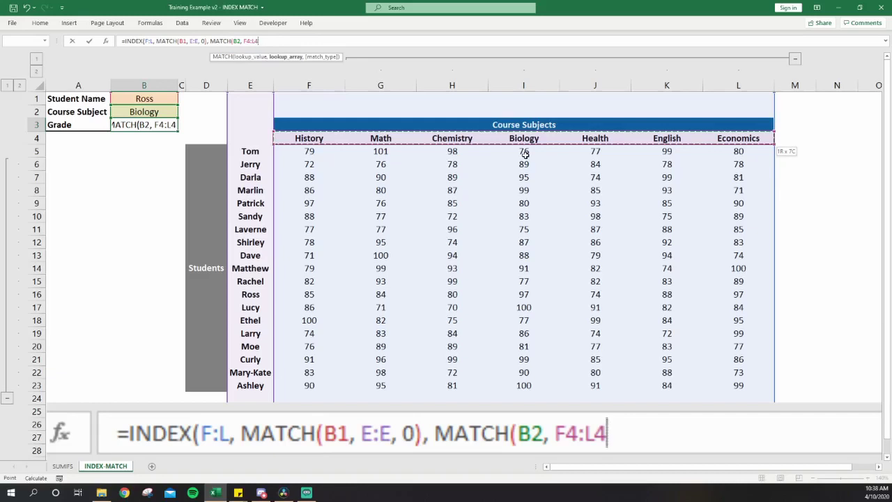
pyautogui.write(', 0')
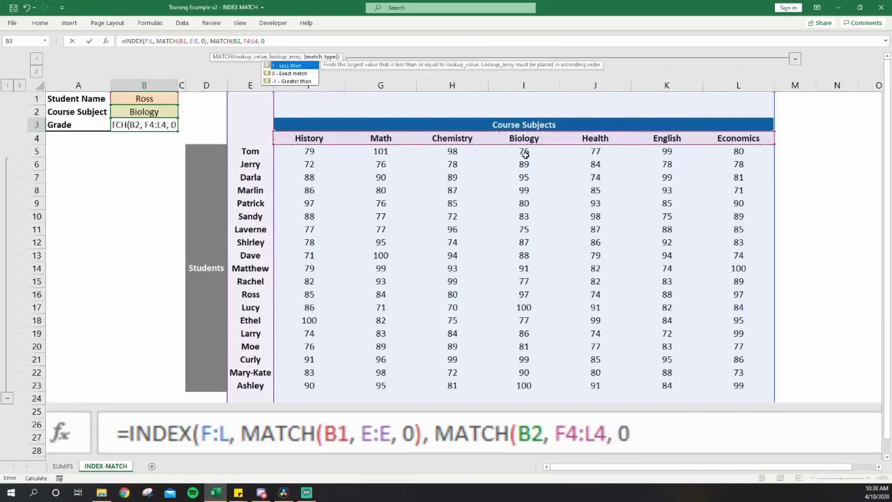
pyautogui.write(')')
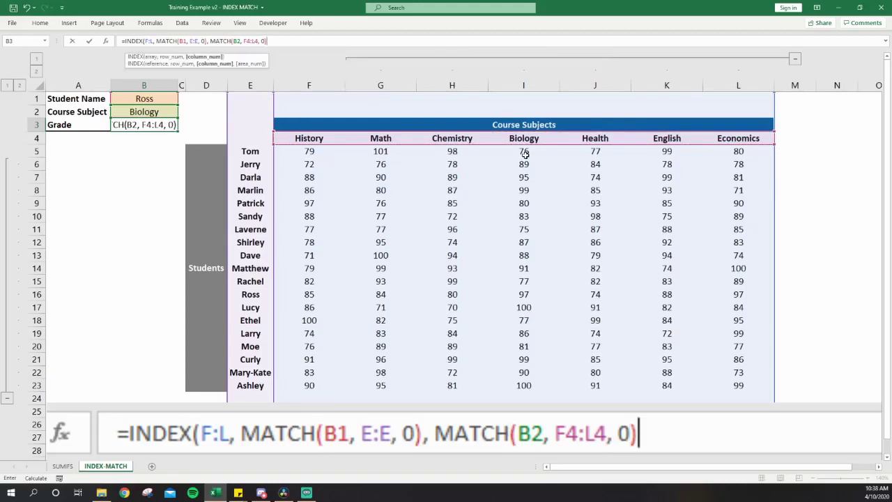
pyautogui.write(')')
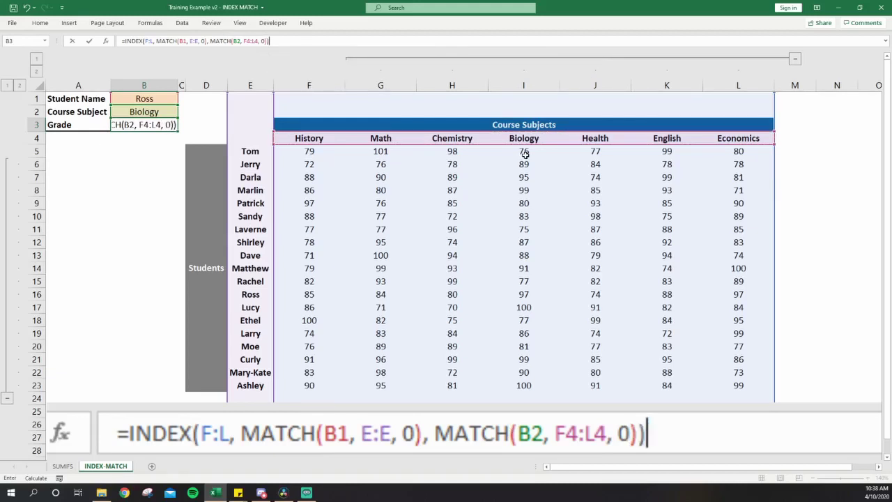
pyautogui.press('Return')
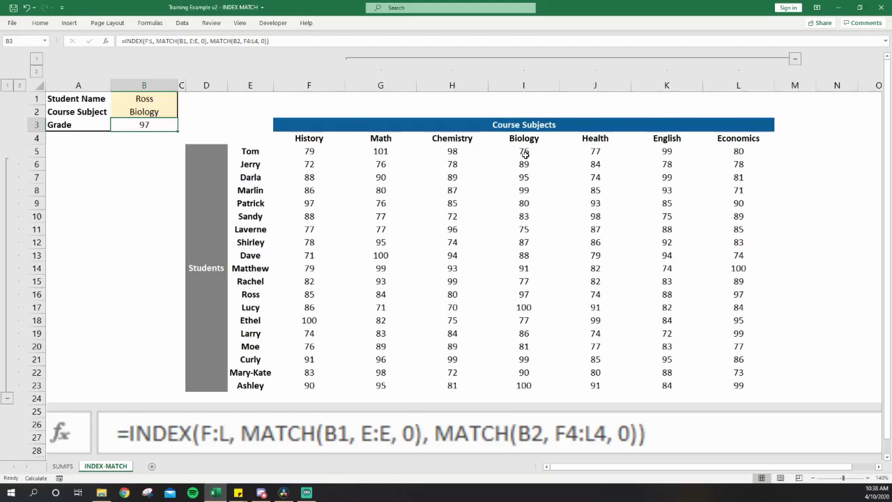
# Choose the student listed in E19 as the Student Name in B1.
pyautogui.press('Up')
pyautogui.press('Up')
pyautogui.hotkey('alt', 'Down')
pyautogui.press('Down')
pyautogui.press('Down')
pyautogui.press('Down')
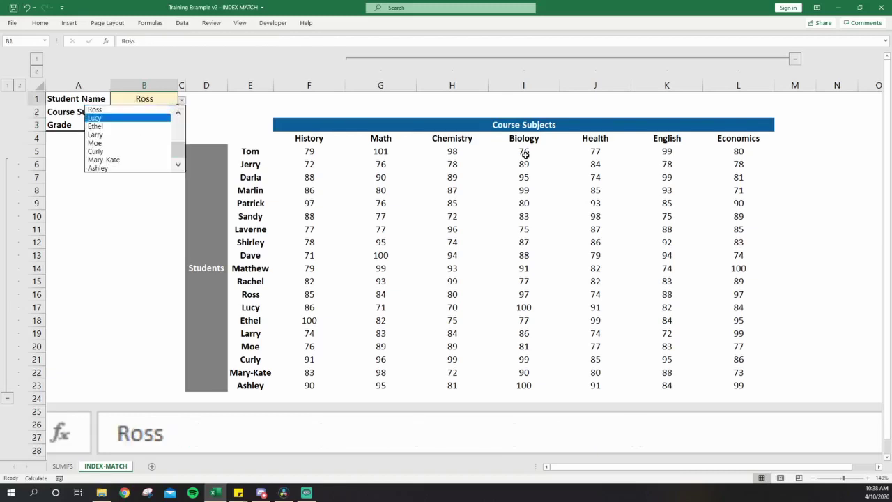
pyautogui.press('Return')
# Choose English as the Course Subject in B2.
pyautogui.press('Down')
pyautogui.hotkey('alt', 'Down')
pyautogui.press('Down')
pyautogui.press('Down')
pyautogui.press('Return')
# Recalculate the worksheet to update the grade in B3, and go to the student names in column E.
pyautogui.press('Right')
pyautogui.press('Right')
pyautogui.press('Right')
pyautogui.press('Down')
pyautogui.press('Down')
pyautogui.press('Down')
pyautogui.press('Down')
pyautogui.press('Down')
pyautogui.press('F9')
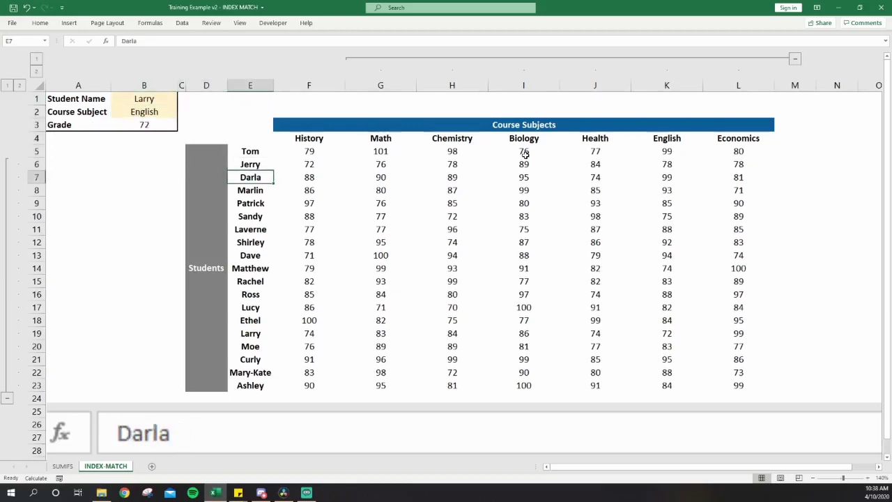
# Trace the chosen student's row from E19 across to the English column at K19 to check the grade in B3.
pyautogui.press('Down')
pyautogui.press('Down')
pyautogui.press('Down')
pyautogui.press('Down')
pyautogui.press('Down')
pyautogui.press('Down')
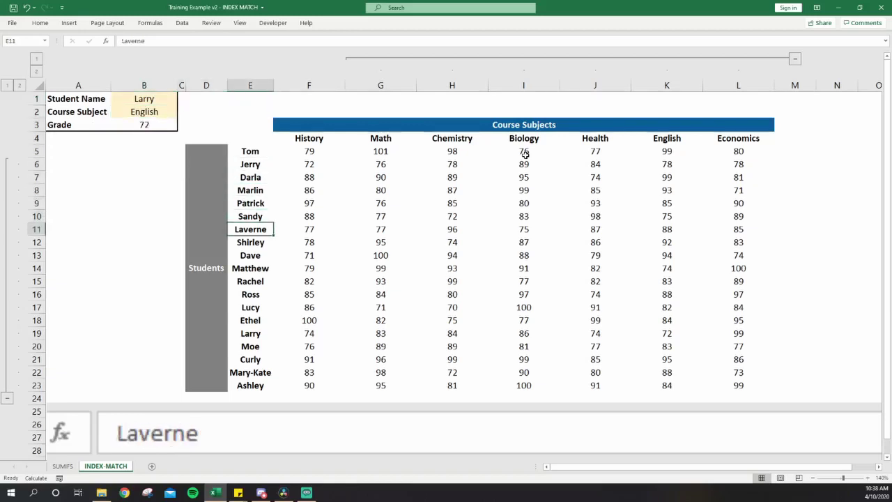
pyautogui.press('Down')
pyautogui.press('Down')
pyautogui.press('Down')
pyautogui.press('Down')
pyautogui.press('Down')
pyautogui.press('Down')
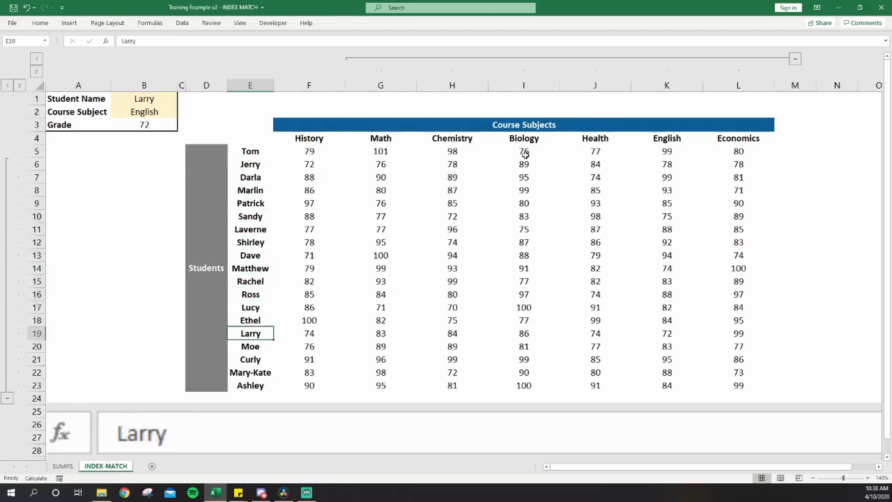
pyautogui.press('Right')
pyautogui.press('Right')
pyautogui.press('Right')
pyautogui.press('Right')
pyautogui.press('Right')
pyautogui.press('Right')
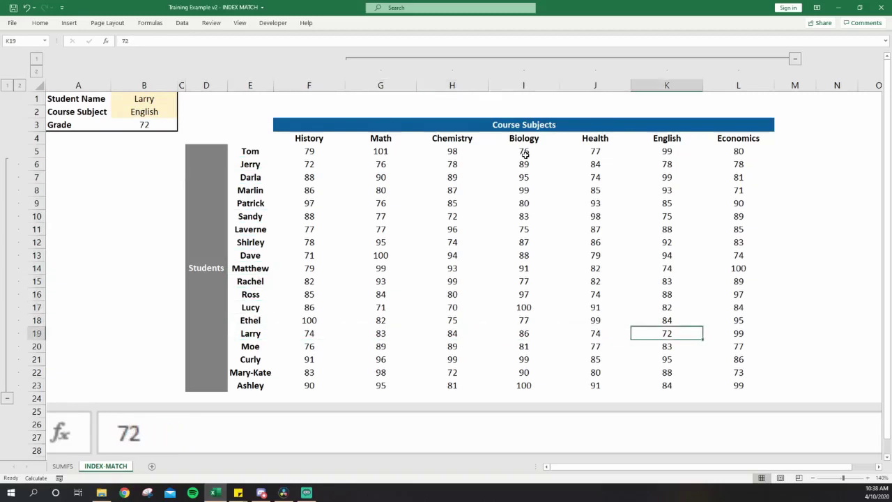